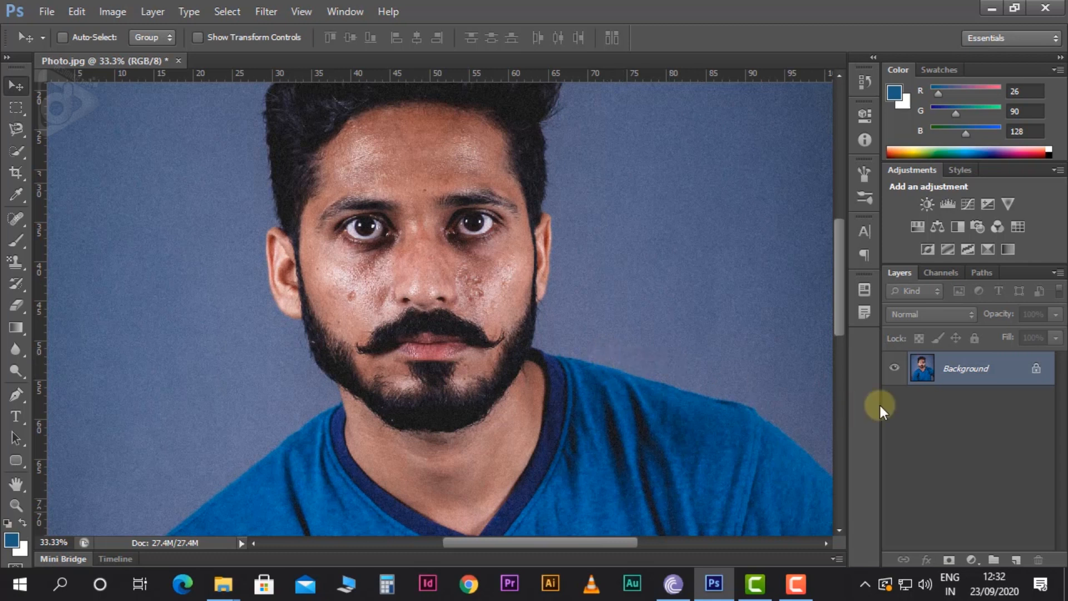
# Step: Duplicate the Background layer of the portrait photo to work on a copy
pyautogui.hotkey('ctrl', 'j')
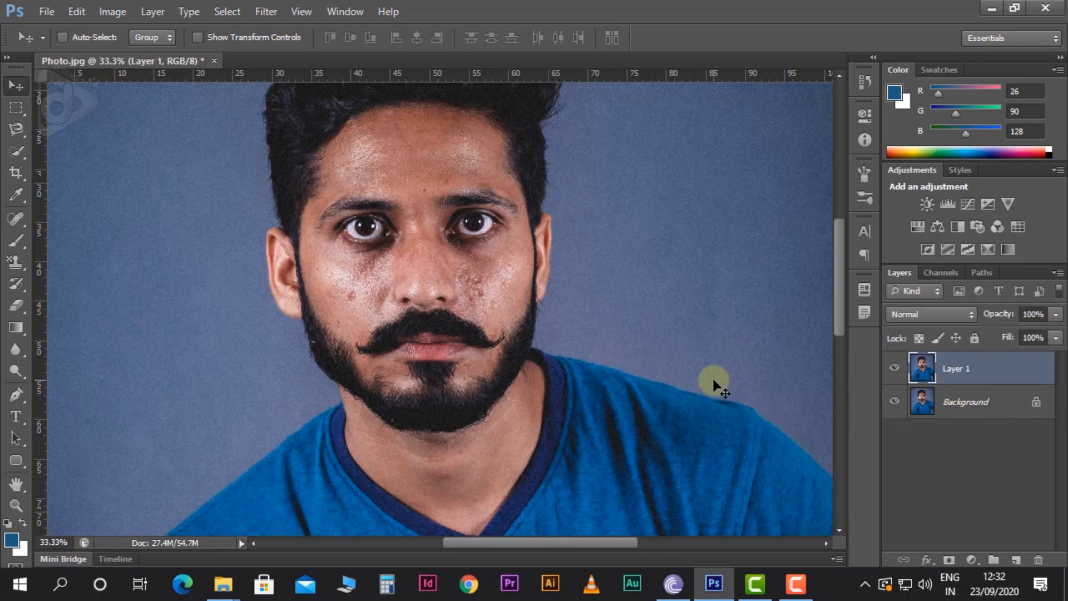
pyautogui.hotkey('ctrl', '-')
pyautogui.hotkey('ctrl', '+')
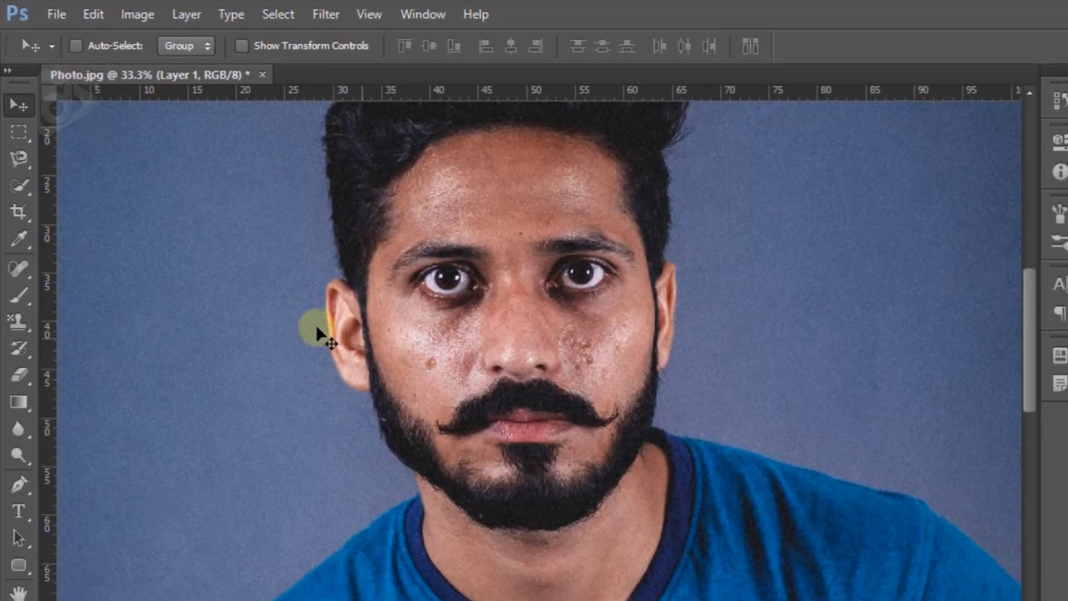
# Step: Choose the Spot Healing Brush and set its size to 75 px
pyautogui.click(21, 263)
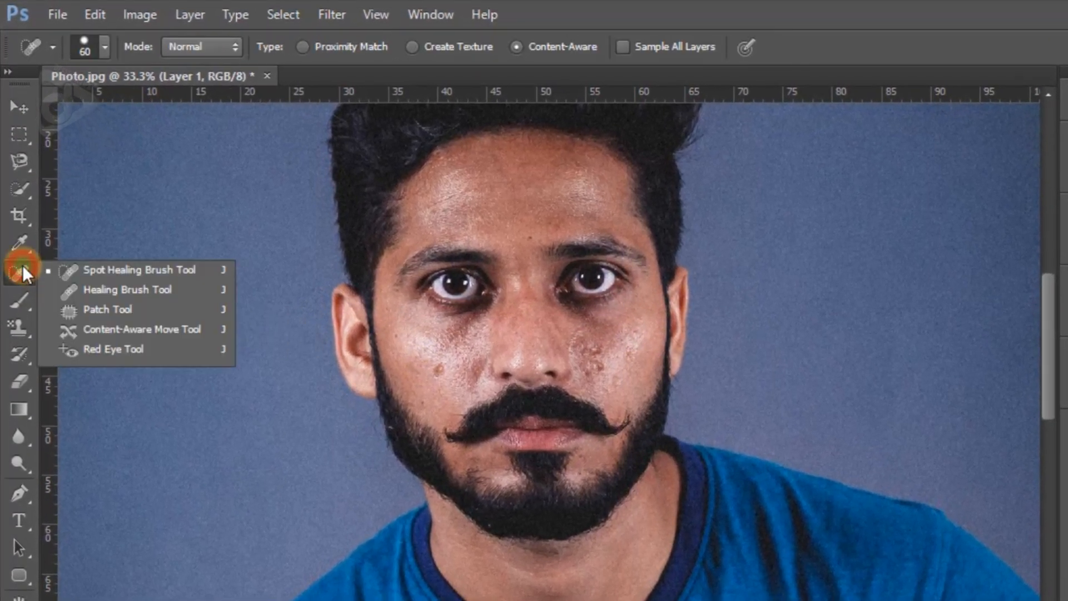
pyautogui.click(106, 271)
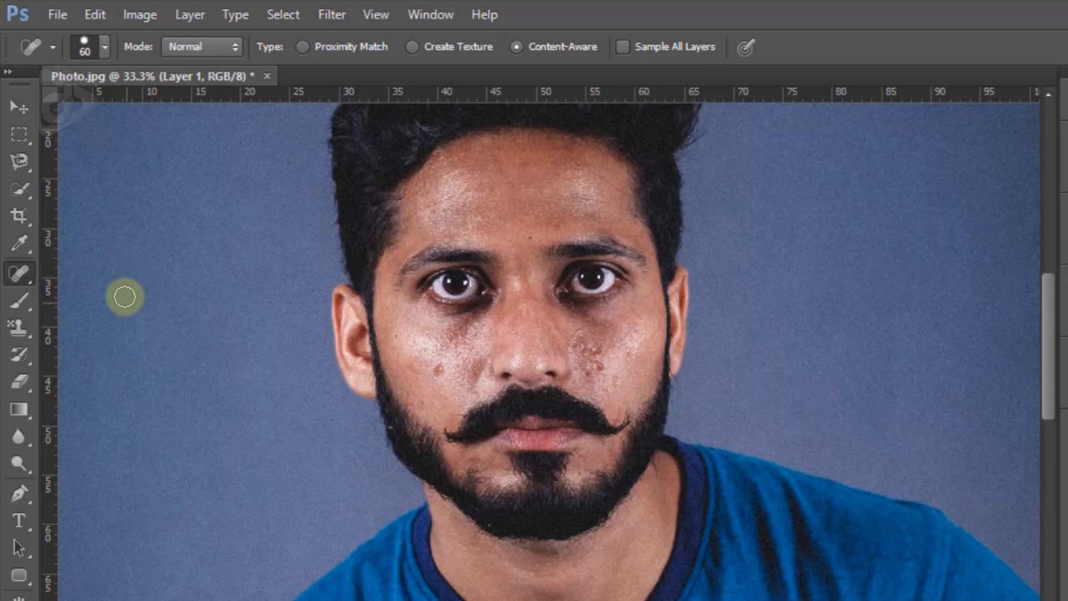
pyautogui.click(105, 47)
pyautogui.moveTo(94, 105); pyautogui.dragTo(96, 102)
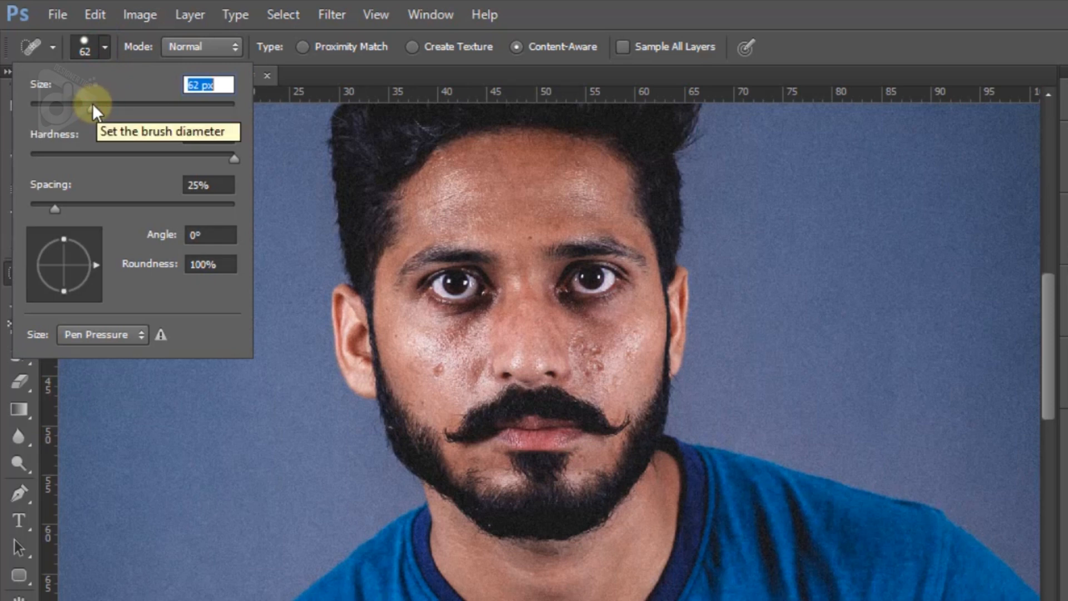
pyautogui.moveTo(92, 102); pyautogui.dragTo(107, 109)
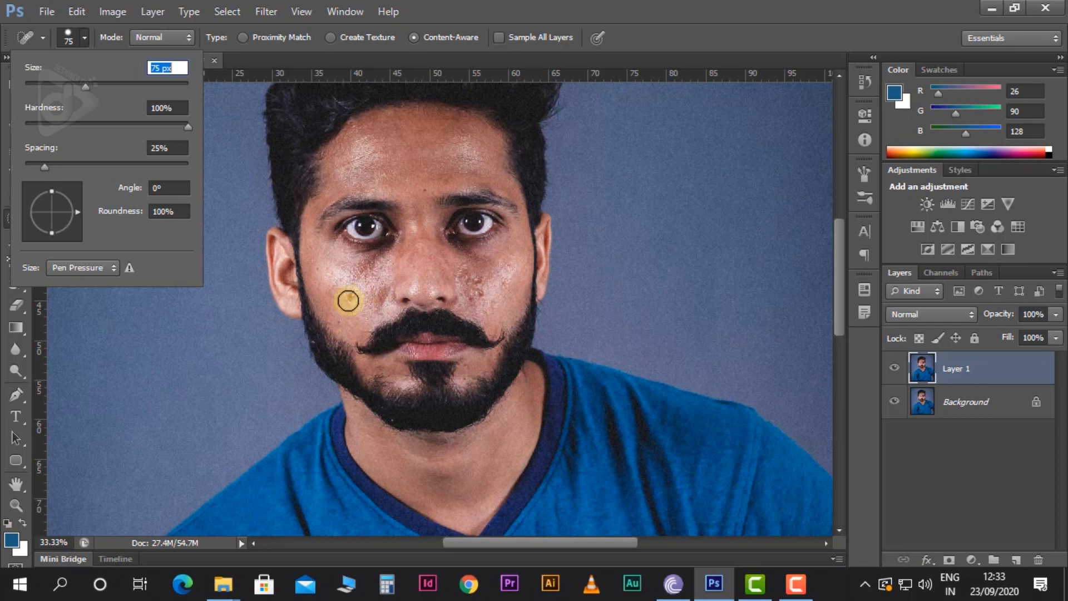
# Step: Heal the spots on both cheeks, the brow area and the lower face, reducing the Spot Healing Brush to 60 px for the last ones
pyautogui.click(352, 299)
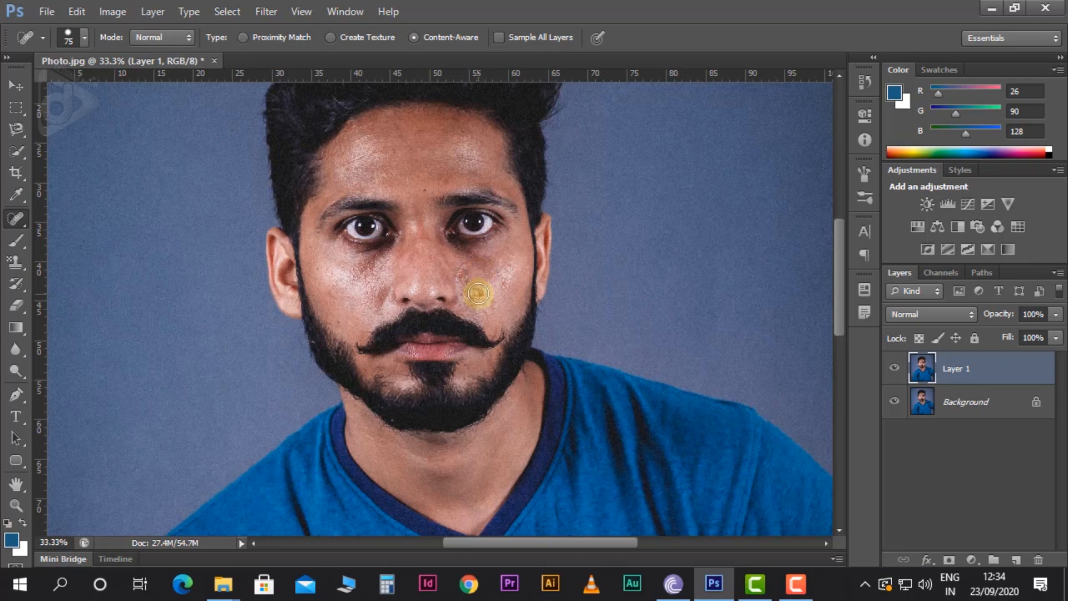
pyautogui.click(478, 293)
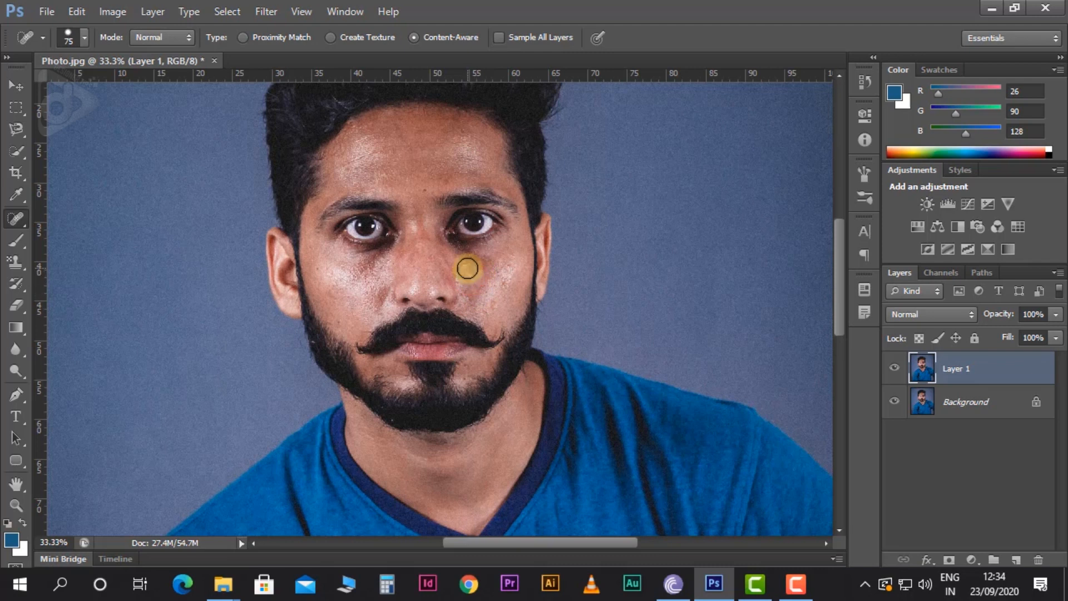
pyautogui.click(473, 301)
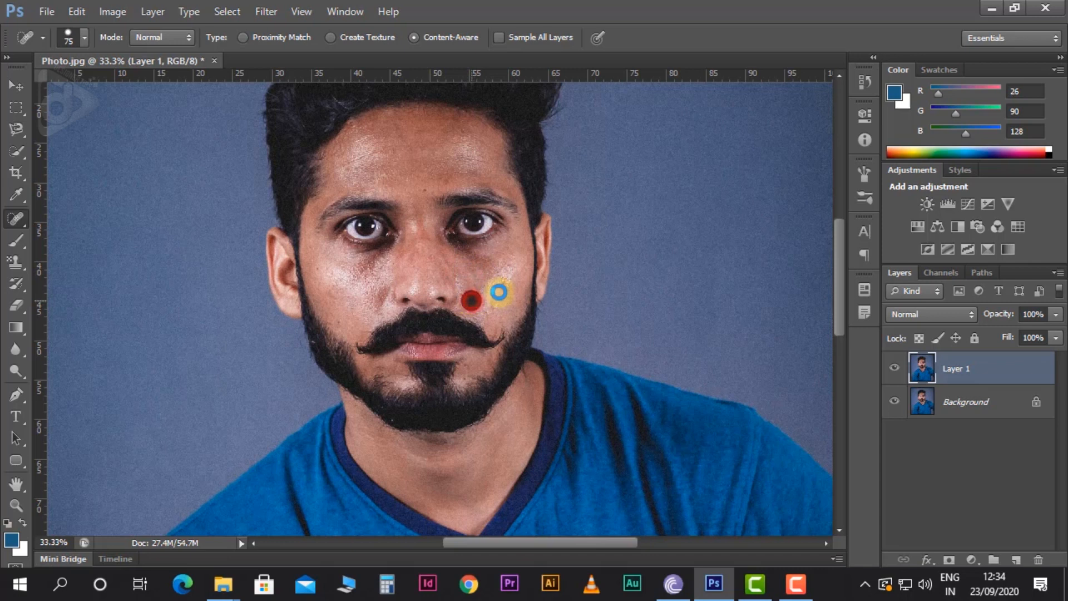
pyautogui.scroll(1, 501, 292)
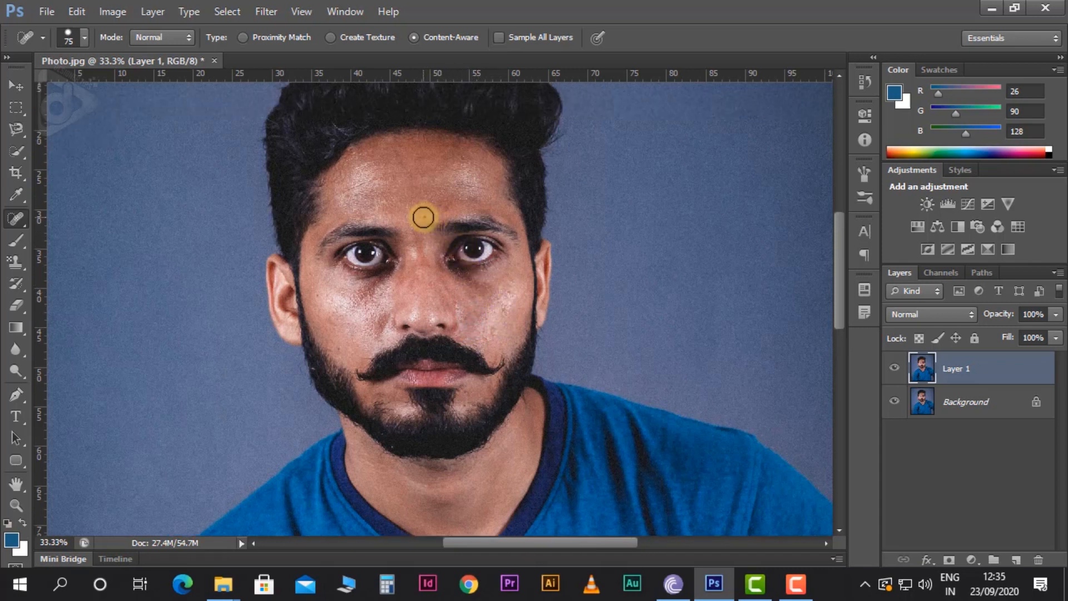
pyautogui.press('[')
pyautogui.press('[')
pyautogui.click(465, 406)
pyautogui.click(317, 296)
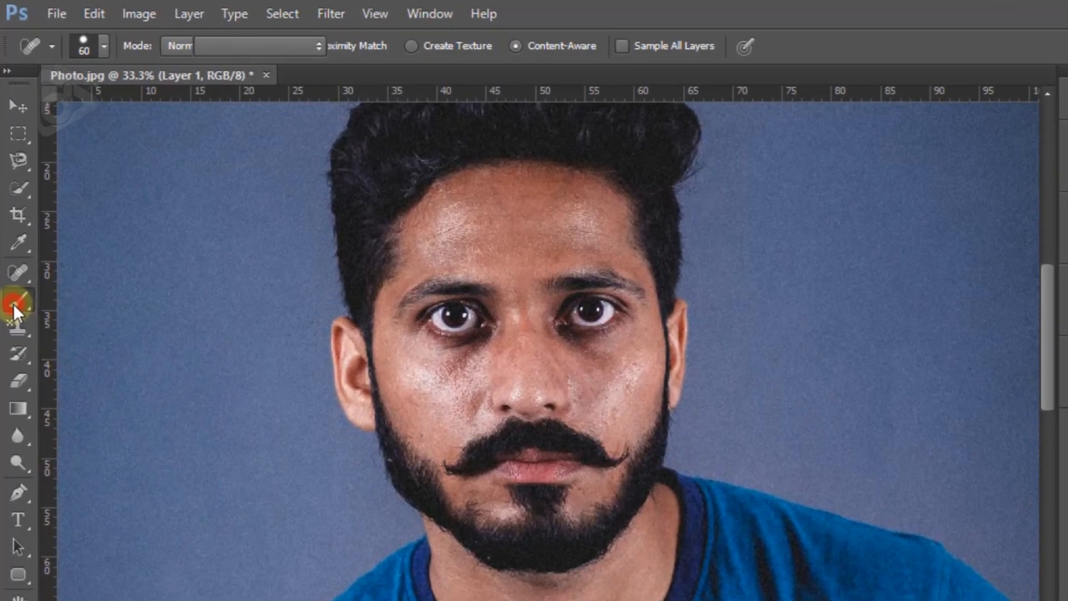
# Step: Switch to the Mixer Brush and set its size to 133 px
pyautogui.click(13, 304)
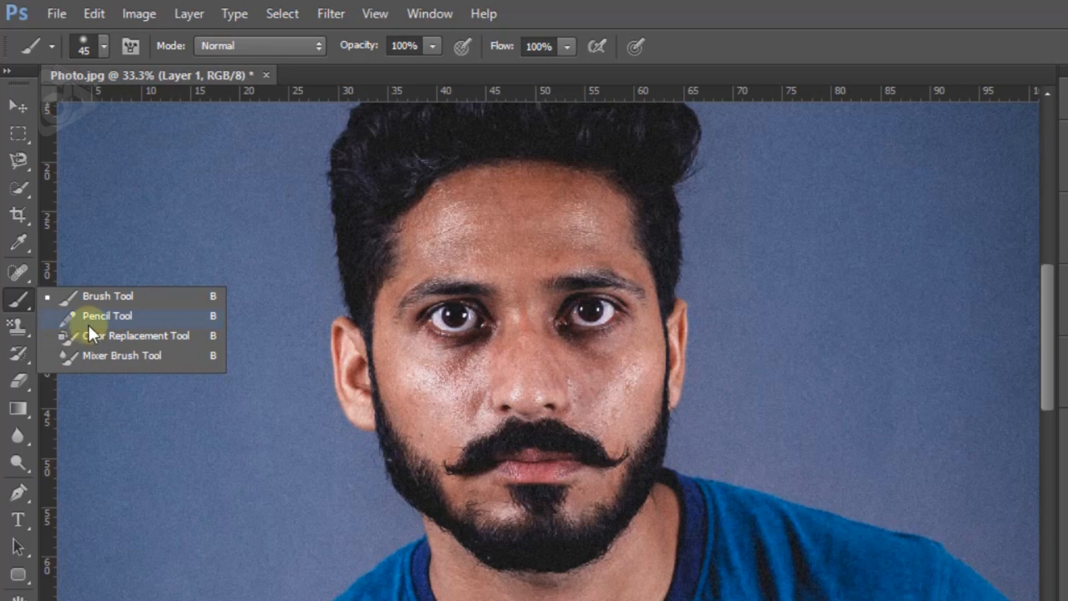
pyautogui.click(112, 356)
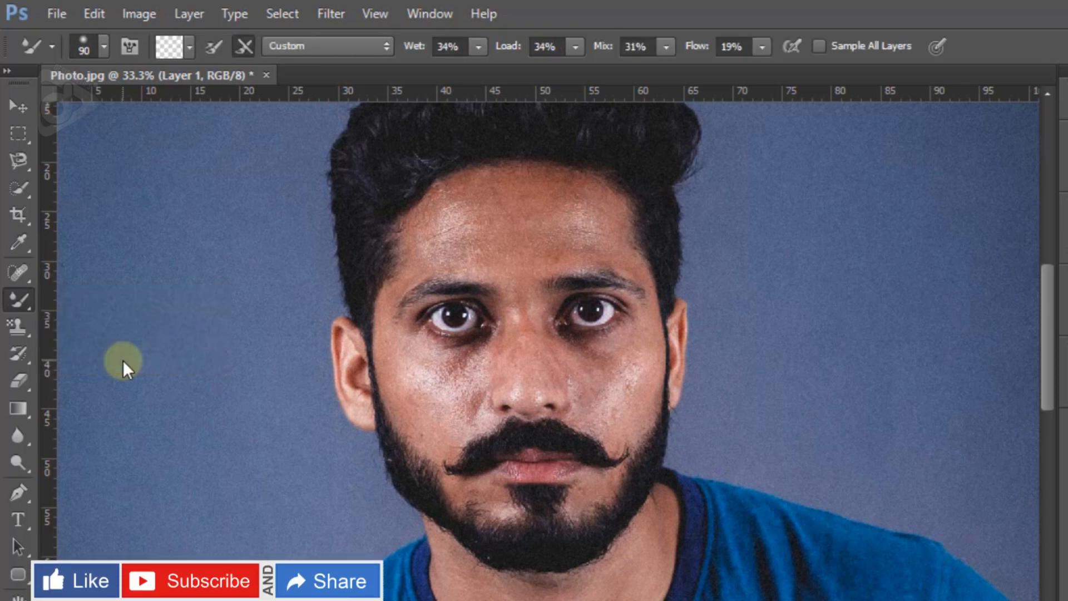
pyautogui.click(104, 48)
pyautogui.moveTo(135, 109); pyautogui.dragTo(148, 113)
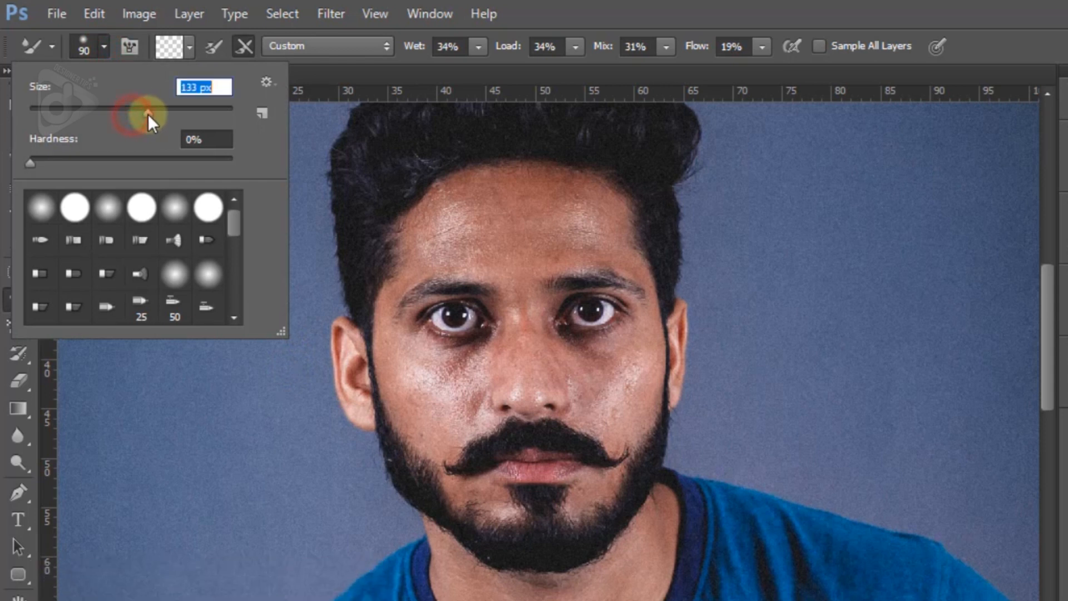
pyautogui.click(105, 48)
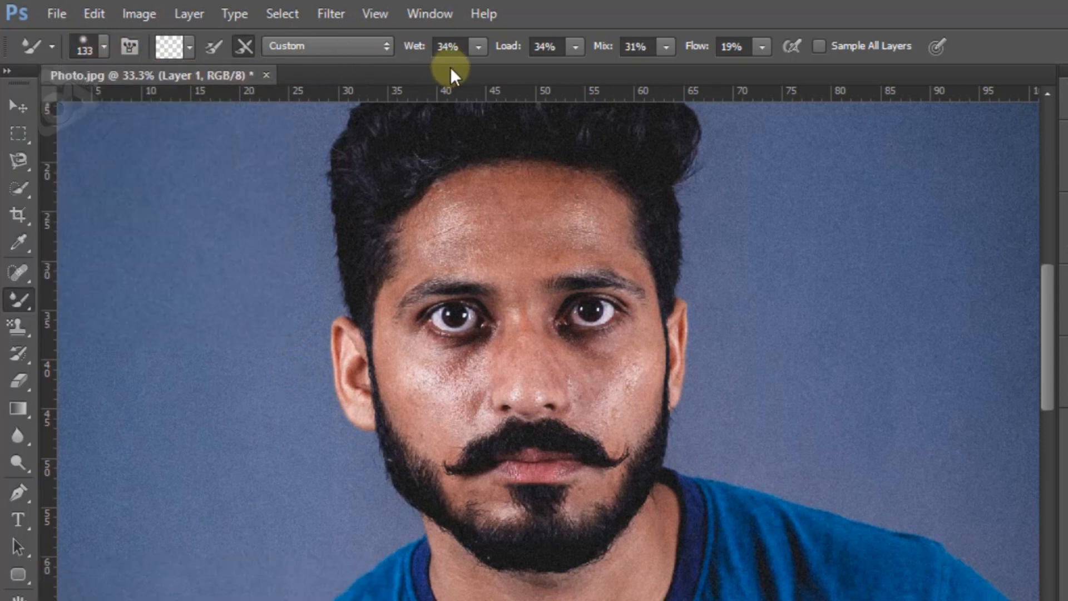
# Step: Set the Mixer Brush to 22% Wet, 31% Load and 20% Flow
pyautogui.click(479, 47)
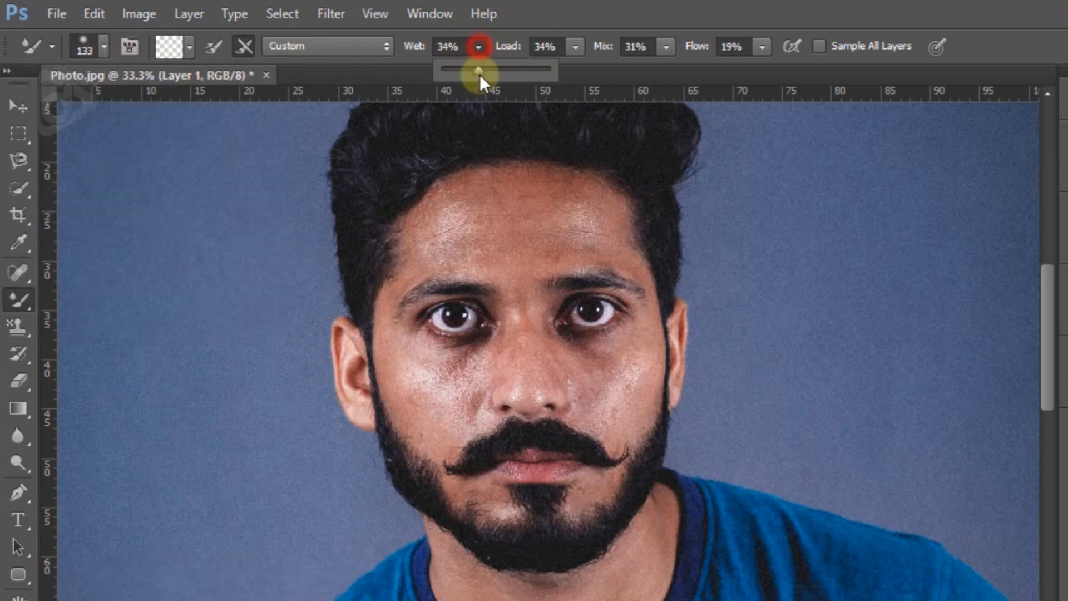
pyautogui.moveTo(476, 71); pyautogui.dragTo(469, 69)
pyautogui.click(577, 49)
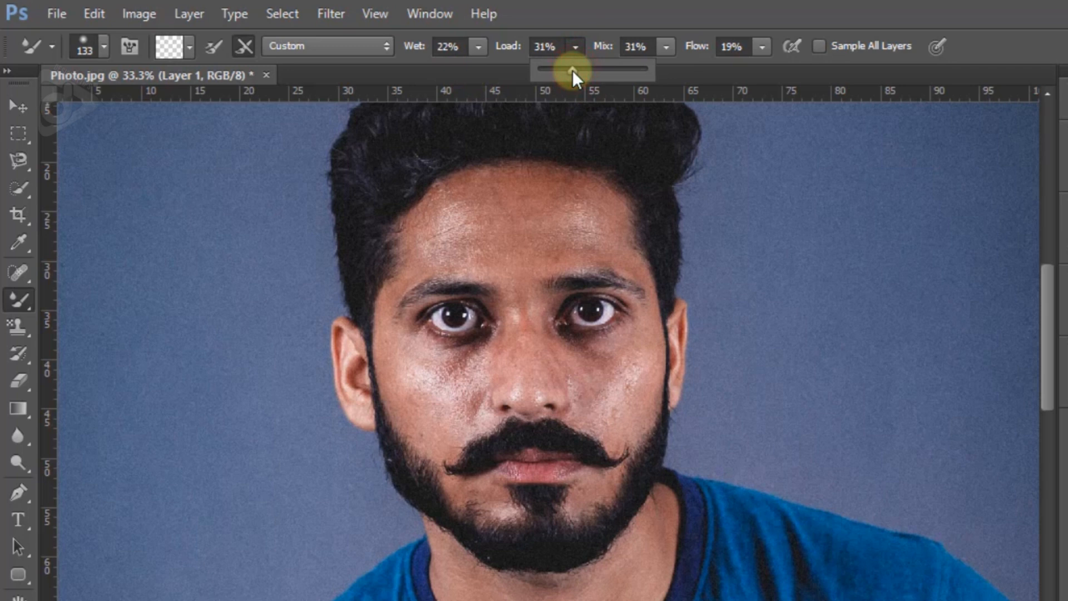
pyautogui.click(657, 45)
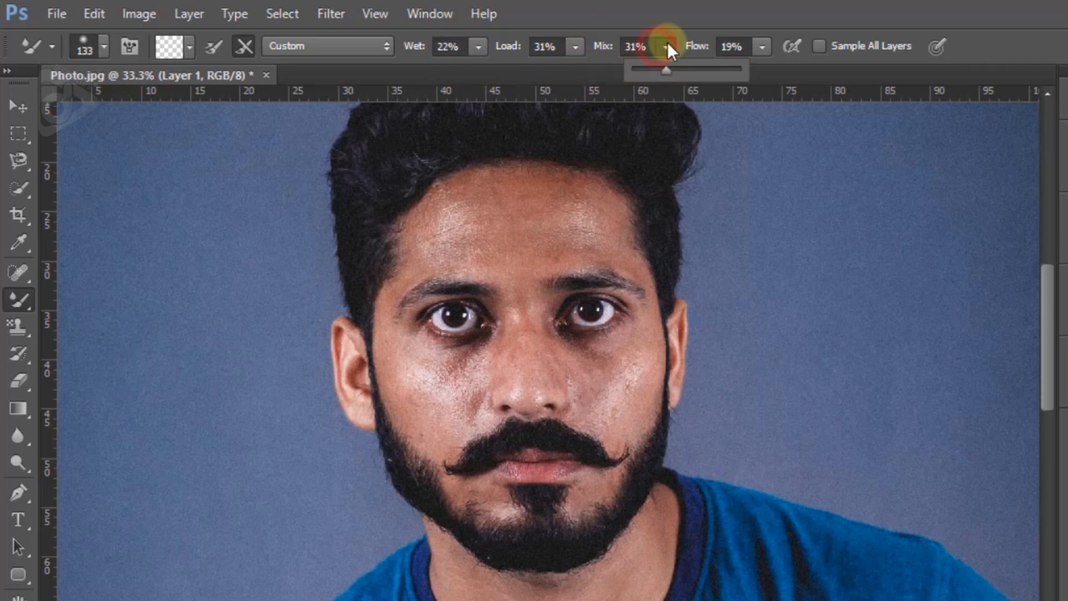
pyautogui.click(667, 42)
pyautogui.click(763, 47)
pyautogui.click(743, 47)
pyautogui.write('20')
pyautogui.press('Return')
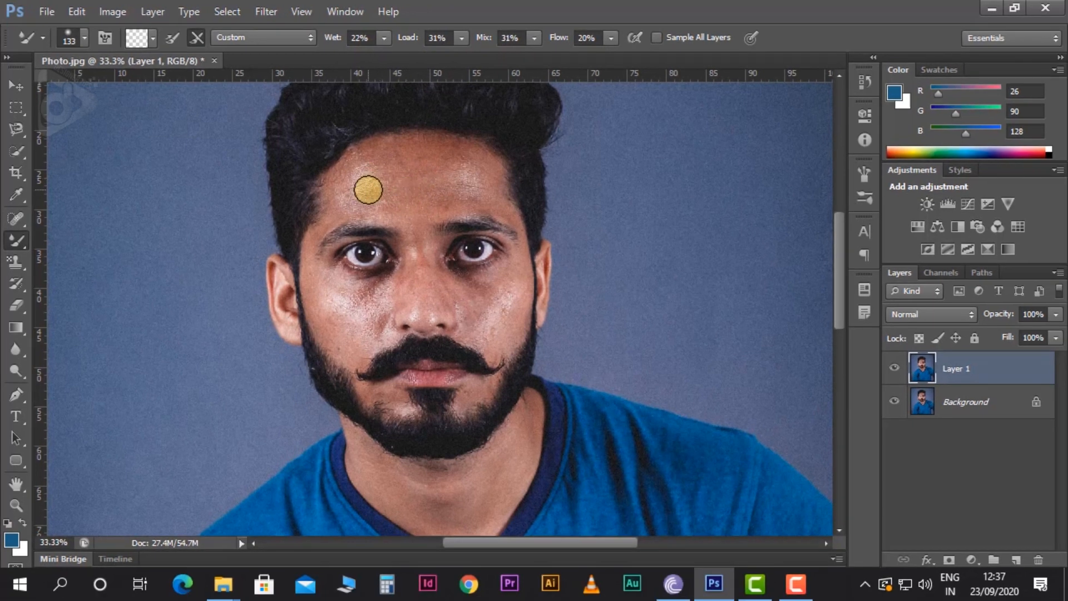
# Step: Smooth the skin across the whole forehead, from hairline to eyebrows, with the Mixer Brush
pyautogui.moveTo(377, 187)
pyautogui.mouseDown()
pyautogui.moveTo(421, 180)
pyautogui.moveTo(409, 176)
pyautogui.moveTo(408, 187)
pyautogui.moveTo(458, 200)
pyautogui.moveTo(477, 169)
pyautogui.mouseUp()
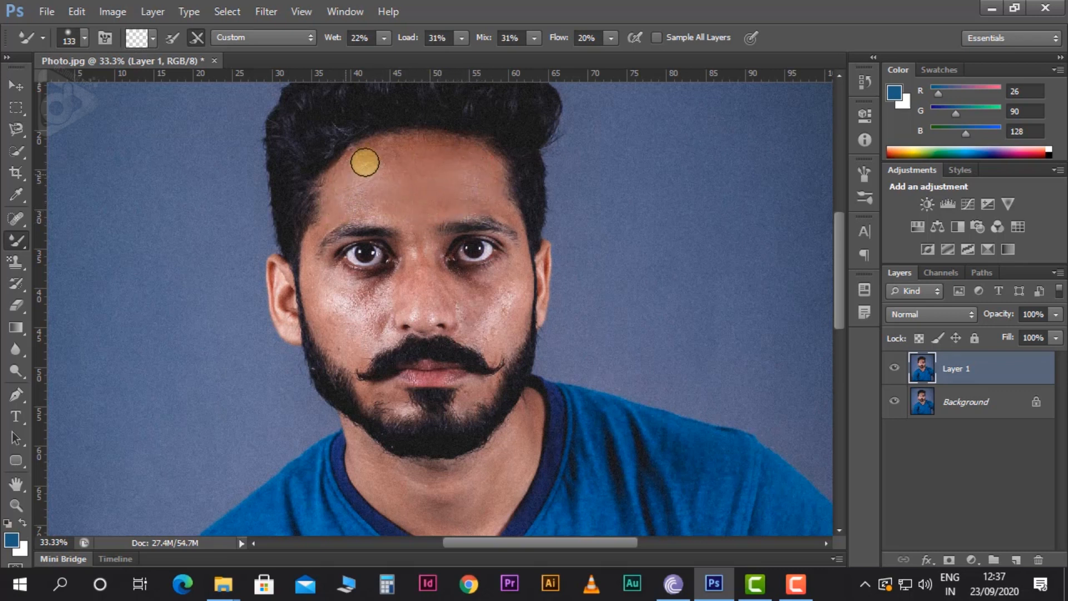
pyautogui.click(369, 153)
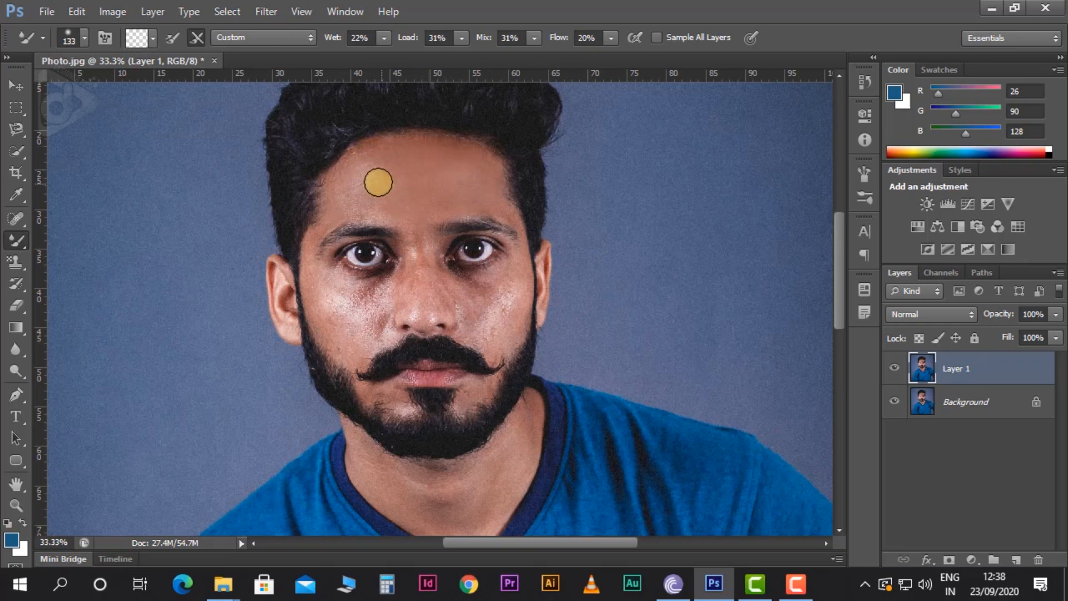
pyautogui.click(358, 200)
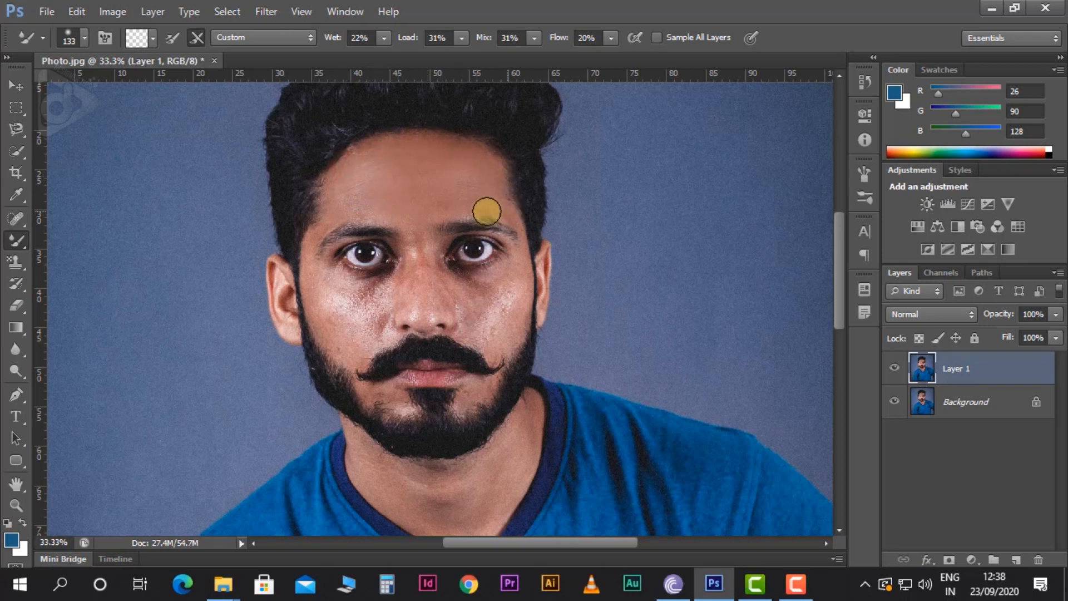
pyautogui.moveTo(400, 191)
pyautogui.mouseDown()
pyautogui.moveTo(420, 211)
pyautogui.moveTo(489, 220)
pyautogui.mouseUp()
pyautogui.moveTo(491, 202); pyautogui.dragTo(321, 225)
pyautogui.moveTo(350, 210); pyautogui.dragTo(351, 179)
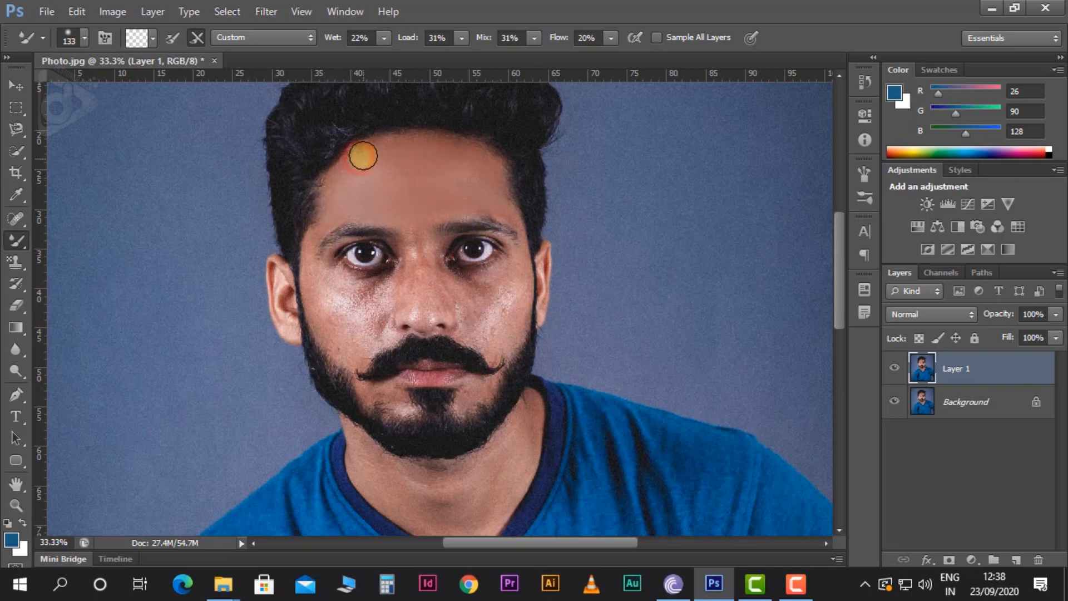
pyautogui.moveTo(404, 143)
pyautogui.mouseDown()
pyautogui.moveTo(467, 151)
pyautogui.moveTo(502, 180)
pyautogui.moveTo(486, 209)
pyautogui.mouseUp()
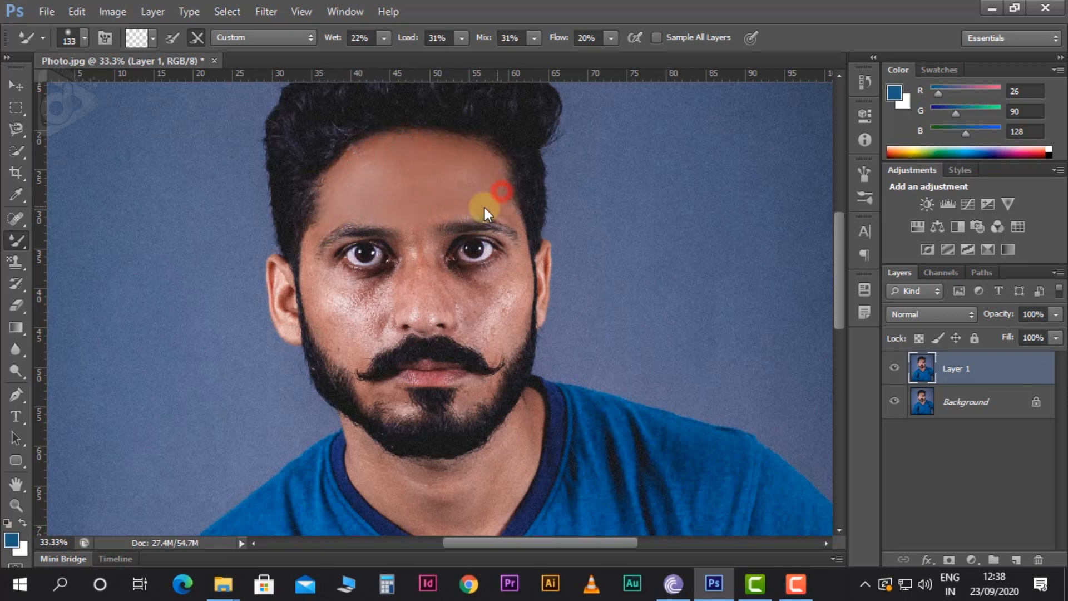
pyautogui.moveTo(363, 162)
pyautogui.mouseDown()
pyautogui.moveTo(399, 148)
pyautogui.moveTo(477, 160)
pyautogui.moveTo(495, 195)
pyautogui.mouseUp()
# Step: Reduce the Mixer Brush to 90 px and smooth the outer cheek on the picture's left side and the length of the nose
pyautogui.press('[')
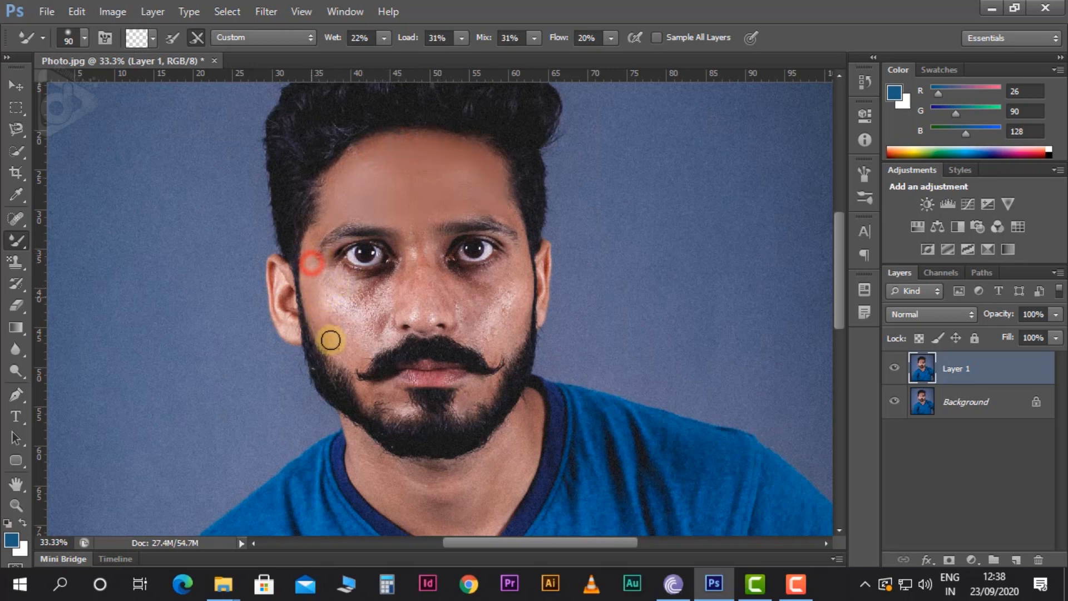
pyautogui.moveTo(308, 278); pyautogui.dragTo(350, 341)
pyautogui.moveTo(413, 259)
pyautogui.mouseDown()
pyautogui.moveTo(400, 304)
pyautogui.moveTo(416, 230)
pyautogui.mouseUp()
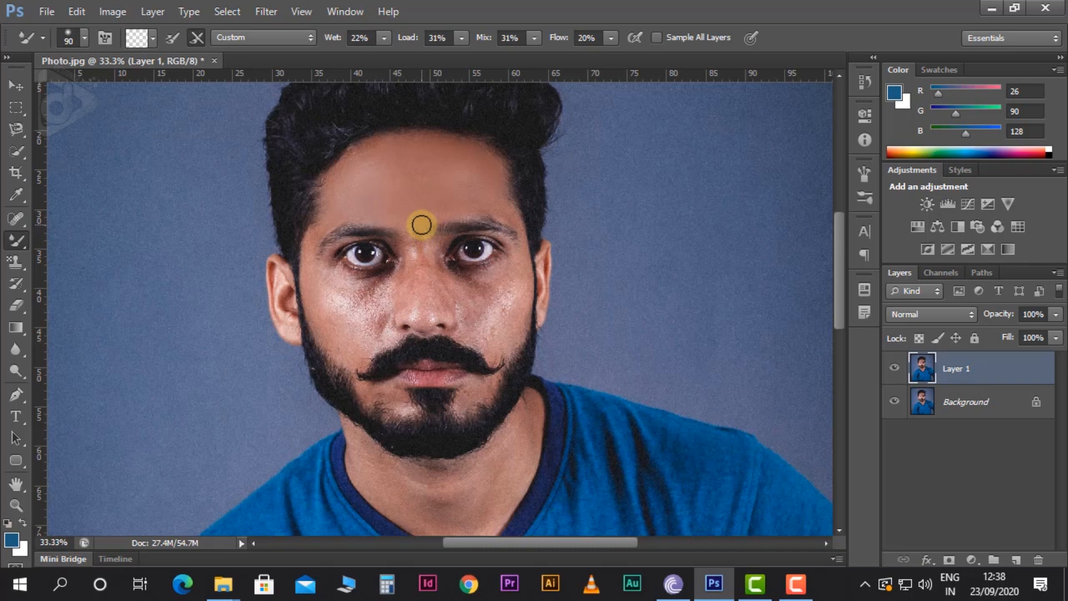
pyautogui.moveTo(422, 229)
pyautogui.mouseDown()
pyautogui.moveTo(448, 299)
pyautogui.moveTo(413, 283)
pyautogui.mouseUp()
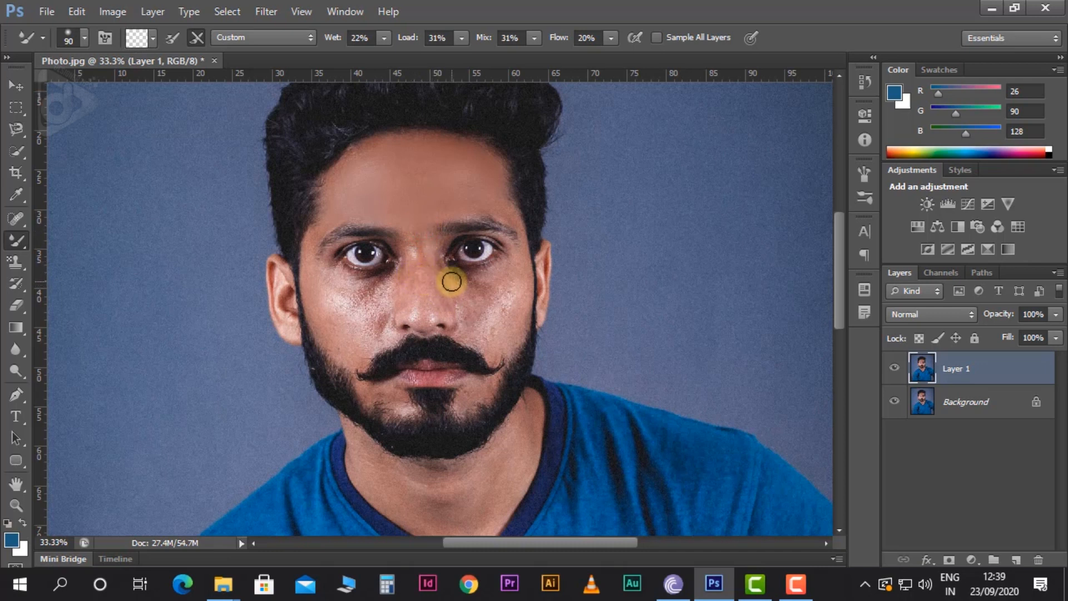
pyautogui.click(415, 237)
pyautogui.moveTo(413, 246); pyautogui.dragTo(393, 305)
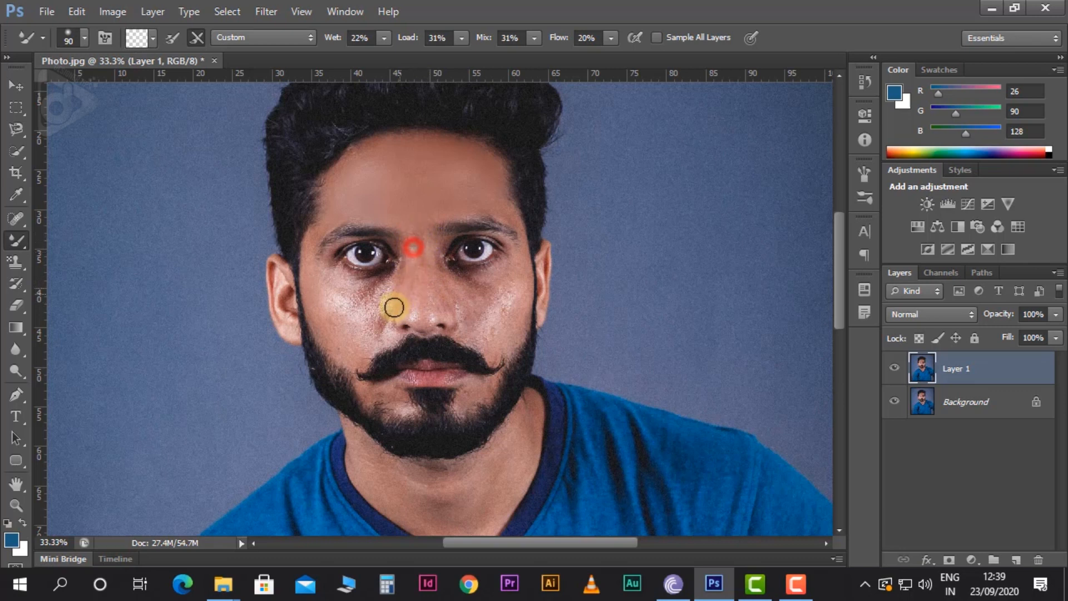
pyautogui.moveTo(420, 226)
pyautogui.mouseDown()
pyautogui.moveTo(466, 322)
pyautogui.moveTo(413, 235)
pyautogui.moveTo(395, 304)
pyautogui.mouseUp()
pyautogui.moveTo(418, 256); pyautogui.dragTo(418, 319)
pyautogui.moveTo(422, 265)
pyautogui.mouseDown()
pyautogui.moveTo(412, 318)
pyautogui.moveTo(445, 322)
pyautogui.moveTo(434, 332)
pyautogui.mouseUp()
# Step: Refine the skin on the nose and its bridge with the Mixer Brush reduced to 60 px
pyautogui.press('[')
pyautogui.press('[')
pyautogui.press('[')
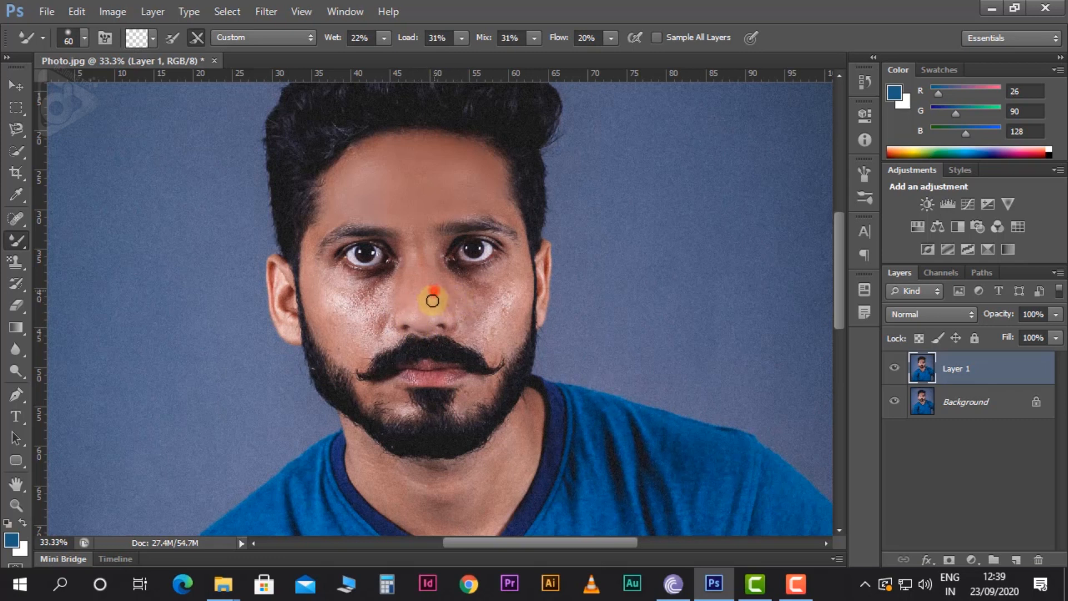
pyautogui.moveTo(428, 252); pyautogui.dragTo(436, 249)
# Step: Enlarge the Mixer Brush and blend the shiny skin on the cheek at the picture's right side
pyautogui.press(']')
pyautogui.press(']')
pyautogui.press(']')
pyautogui.press(']')
pyautogui.moveTo(460, 299)
pyautogui.mouseDown()
pyautogui.moveTo(465, 315)
pyautogui.moveTo(503, 294)
pyautogui.mouseUp()
pyautogui.moveTo(506, 288)
pyautogui.mouseDown()
pyautogui.moveTo(460, 291)
pyautogui.moveTo(495, 277)
pyautogui.moveTo(519, 301)
pyautogui.mouseUp()
pyautogui.moveTo(460, 322); pyautogui.dragTo(496, 326)
# Step: Adjust the Mixer Brush size and smooth the skin around the eye on the picture's right side and beside the nose
pyautogui.press(']')
pyautogui.press(']')
pyautogui.press(']')
pyautogui.press('[')
pyautogui.press('[')
pyautogui.press('[')
pyautogui.moveTo(517, 260)
pyautogui.mouseDown()
pyautogui.moveTo(474, 288)
pyautogui.moveTo(495, 286)
pyautogui.moveTo(451, 274)
pyautogui.moveTo(501, 268)
pyautogui.moveTo(493, 286)
pyautogui.moveTo(464, 290)
pyautogui.moveTo(472, 306)
pyautogui.moveTo(451, 299)
pyautogui.moveTo(477, 322)
pyautogui.moveTo(481, 345)
pyautogui.moveTo(519, 227)
pyautogui.moveTo(505, 241)
pyautogui.moveTo(447, 239)
pyautogui.mouseUp()
pyautogui.press('[')
pyautogui.press('[')
pyautogui.press('[')
pyautogui.press('[')
pyautogui.moveTo(455, 278); pyautogui.dragTo(453, 269)
# Step: Blend the skin on the cheek at the picture's left side, from the nose to the beard, enlarging the Mixer Brush as needed
pyautogui.moveTo(395, 289)
pyautogui.mouseDown()
pyautogui.moveTo(381, 341)
pyautogui.moveTo(385, 301)
pyautogui.moveTo(359, 299)
pyautogui.moveTo(381, 285)
pyautogui.moveTo(345, 291)
pyautogui.moveTo(319, 266)
pyautogui.moveTo(377, 282)
pyautogui.moveTo(331, 312)
pyautogui.moveTo(347, 324)
pyautogui.moveTo(380, 321)
pyautogui.moveTo(375, 349)
pyautogui.mouseUp()
pyautogui.press(']')
pyautogui.press(']')
pyautogui.moveTo(384, 300)
pyautogui.mouseDown()
pyautogui.moveTo(374, 348)
pyautogui.moveTo(386, 330)
pyautogui.moveTo(367, 315)
pyautogui.moveTo(388, 294)
pyautogui.moveTo(376, 328)
pyautogui.moveTo(351, 317)
pyautogui.mouseUp()
pyautogui.press(']')
pyautogui.press(']')
pyautogui.press(']')
pyautogui.moveTo(322, 269); pyautogui.dragTo(332, 300)
pyautogui.moveTo(386, 298); pyautogui.dragTo(356, 339)
pyautogui.moveTo(337, 322); pyautogui.dragTo(356, 347)
# Step: Set the Mixer Brush to 90 px and smooth the skin beside the nose and around the mouth and chin
pyautogui.press('[')
pyautogui.press('[')
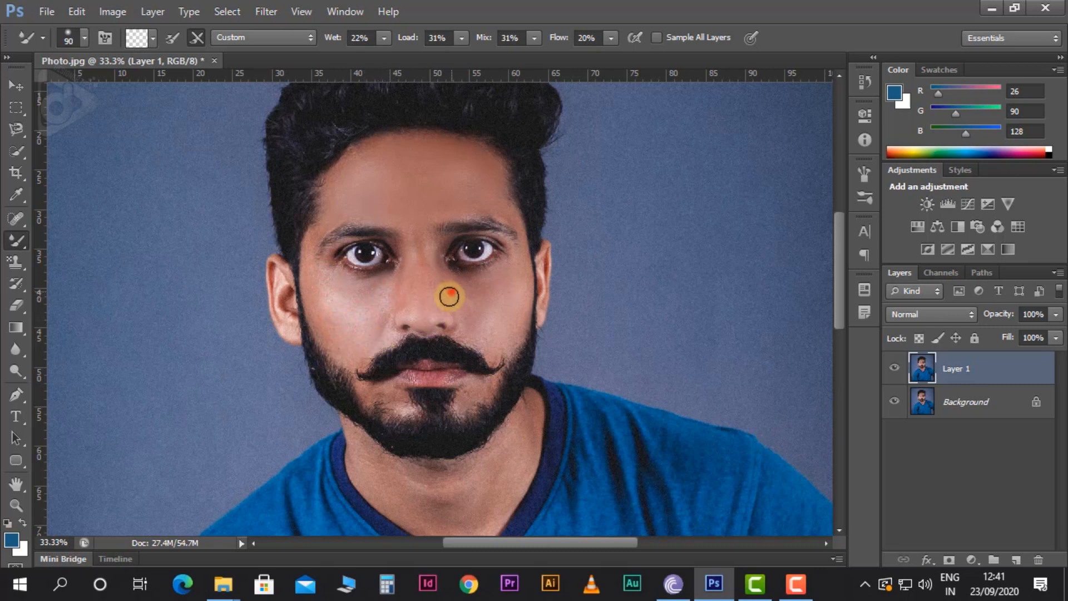
pyautogui.moveTo(449, 293); pyautogui.dragTo(467, 315)
pyautogui.click(375, 315)
pyautogui.click(395, 400)
pyautogui.moveTo(393, 393)
pyautogui.mouseDown()
pyautogui.moveTo(406, 415)
pyautogui.moveTo(365, 397)
pyautogui.moveTo(387, 389)
pyautogui.moveTo(411, 412)
pyautogui.moveTo(450, 395)
pyautogui.moveTo(464, 408)
pyautogui.moveTo(490, 378)
pyautogui.moveTo(465, 390)
pyautogui.moveTo(489, 370)
pyautogui.mouseUp()
# Step: Touch up the chin, inner cheeks, side of the nose and eye area with the Mixer Brush reduced to 70 px
pyautogui.press('[')
pyautogui.press('[')
pyautogui.moveTo(410, 393)
pyautogui.mouseDown()
pyautogui.moveTo(378, 393)
pyautogui.moveTo(327, 345)
pyautogui.moveTo(326, 296)
pyautogui.moveTo(376, 332)
pyautogui.mouseUp()
pyautogui.moveTo(474, 311); pyautogui.dragTo(476, 308)
pyautogui.moveTo(403, 285); pyautogui.dragTo(396, 296)
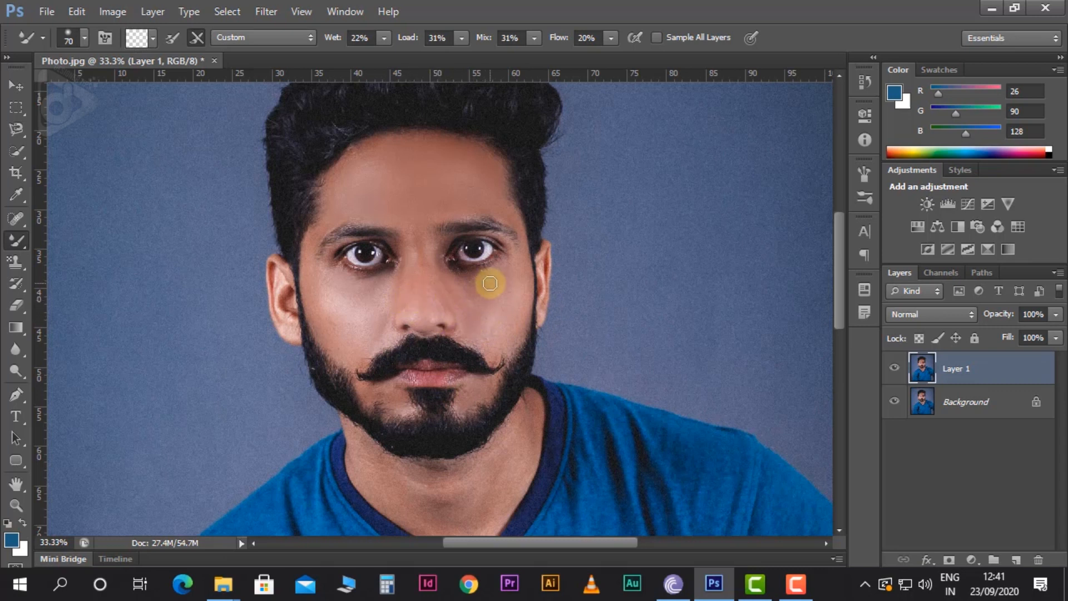
pyautogui.moveTo(478, 250); pyautogui.dragTo(492, 240)
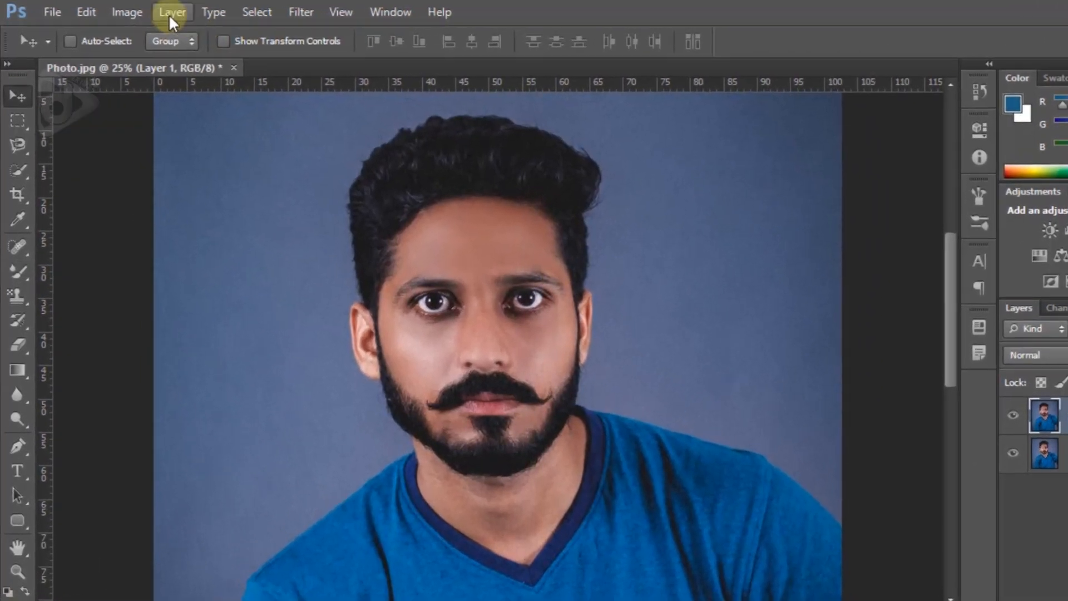
# Step: Apply a Brightness/Contrast adjustment to the retouched layer with brightness 18 and contrast 11
pyautogui.click(136, 12)
pyautogui.moveTo(141, 63)
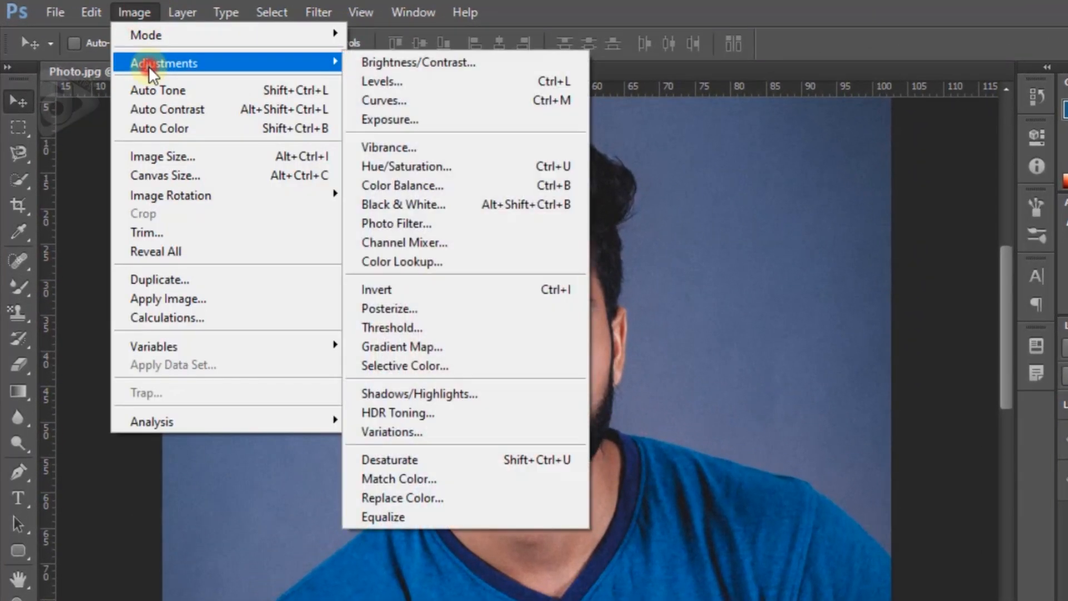
pyautogui.click(427, 64)
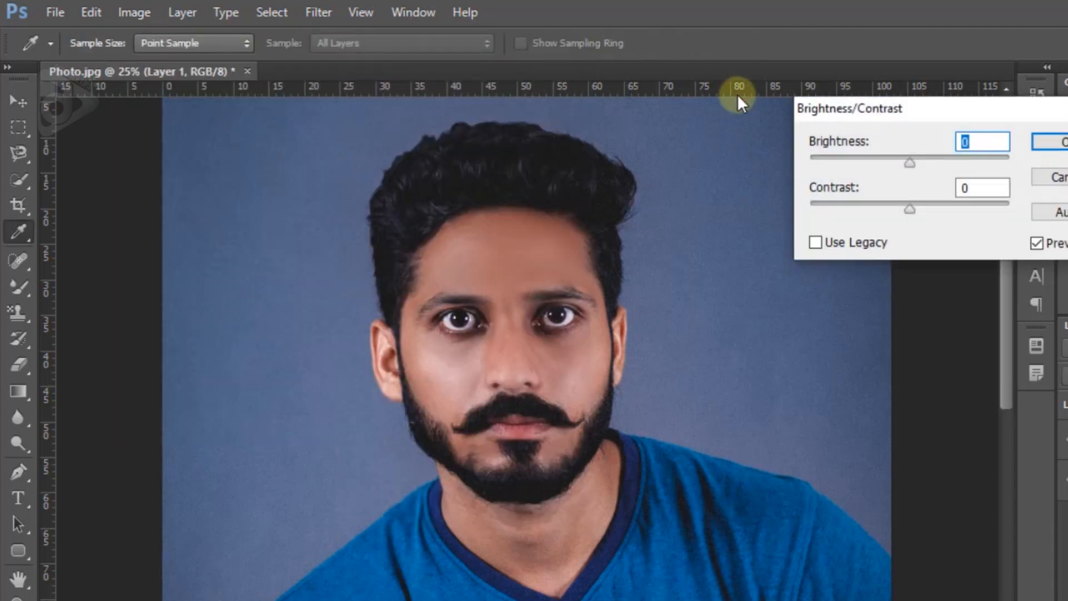
pyautogui.moveTo(912, 162); pyautogui.dragTo(916, 165)
pyautogui.moveTo(911, 210); pyautogui.dragTo(921, 217)
pyautogui.moveTo(921, 164)
pyautogui.mouseDown()
pyautogui.moveTo(930, 165)
pyautogui.moveTo(922, 169)
pyautogui.mouseUp()
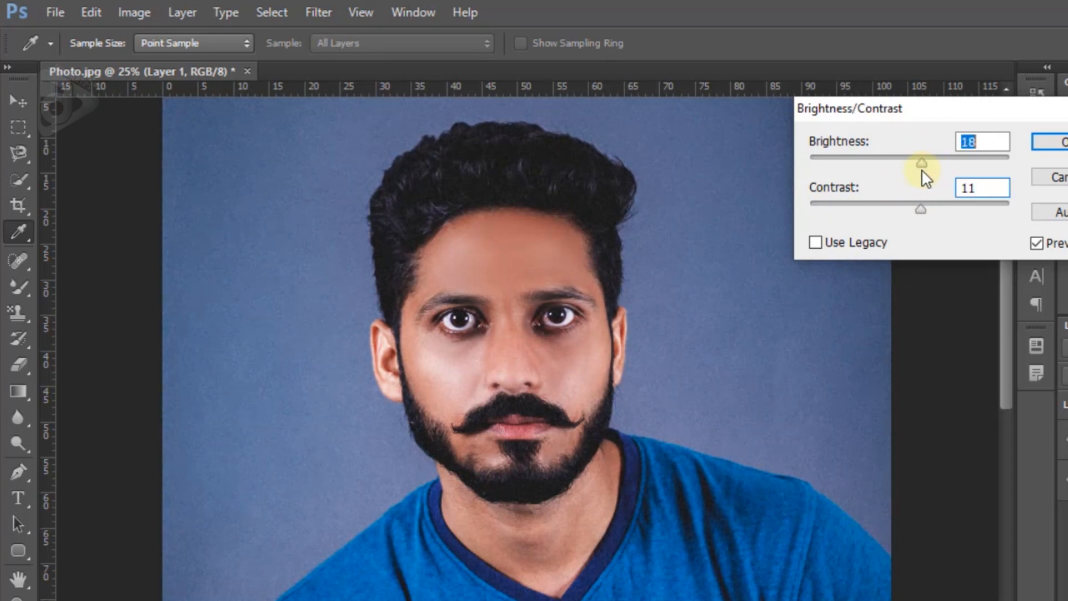
pyautogui.click(1051, 143)
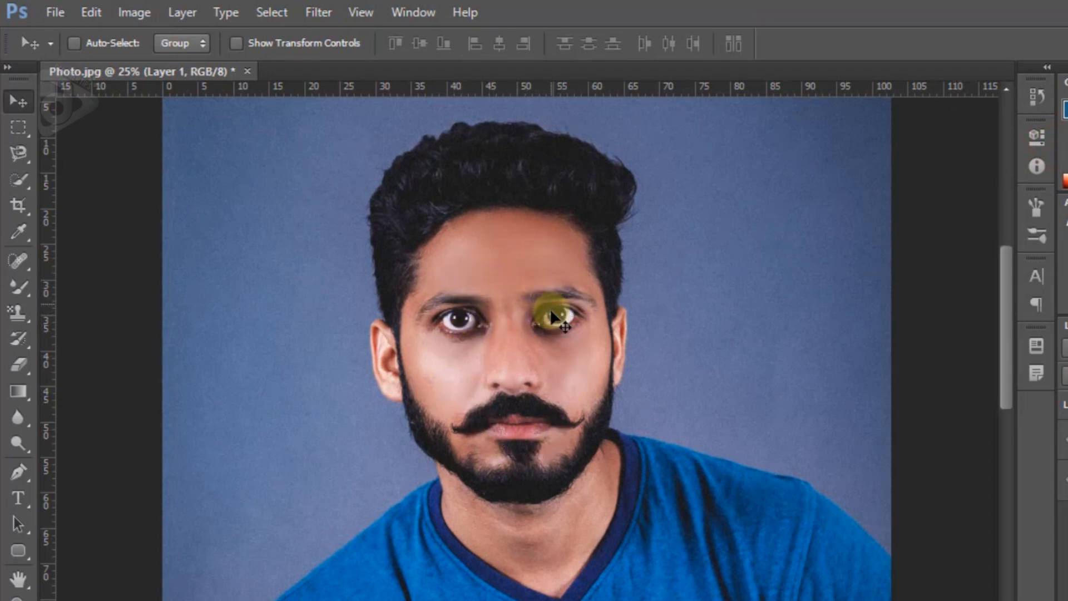
# Step: Lighten the centre of the face with the Dodge Tool enlarged to 1100 px, using the midtones range at 52% exposure
pyautogui.click(14, 438)
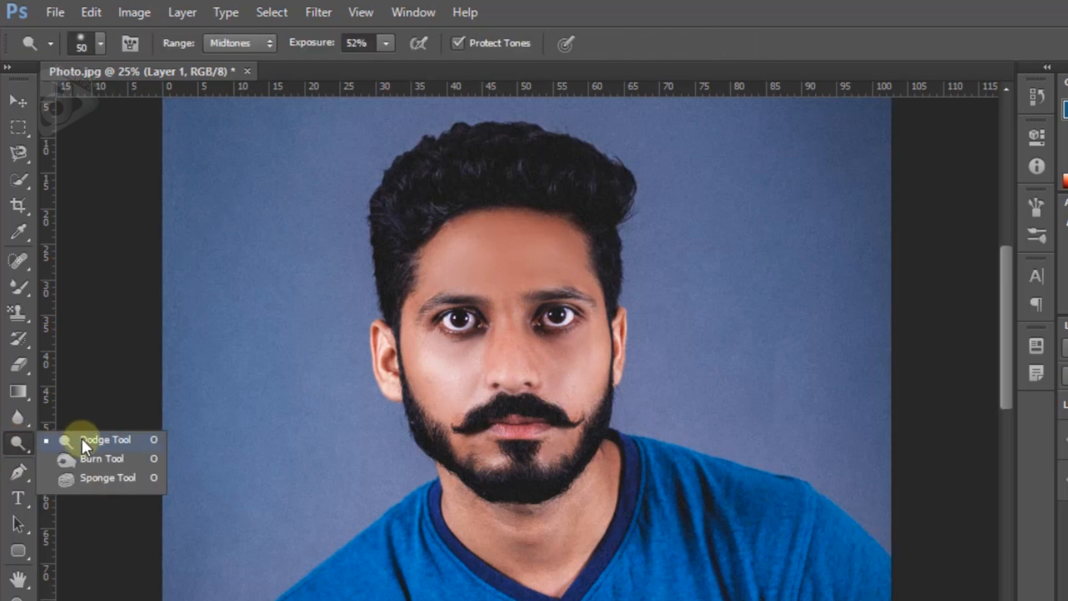
pyautogui.click(97, 441)
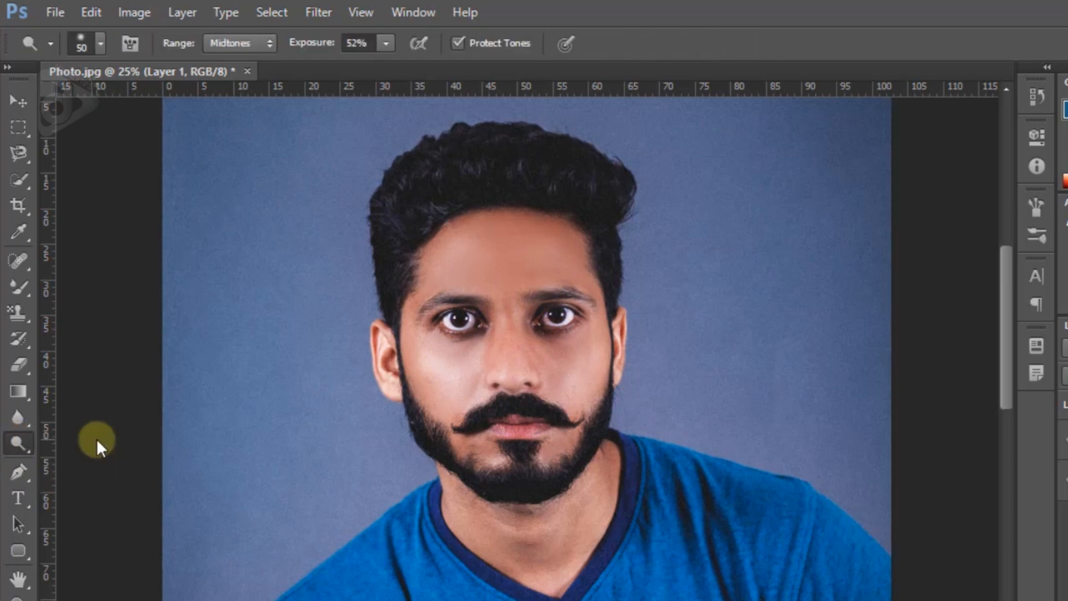
pyautogui.press(']')
pyautogui.press(']')
pyautogui.press(']')
pyautogui.press(']')
pyautogui.press(']')
pyautogui.press(']')
pyautogui.press(']')
pyautogui.press(']')
pyautogui.press(']')
pyautogui.press(']')
pyautogui.press(']')
pyautogui.press(']')
pyautogui.press(']')
pyautogui.press(']')
pyautogui.press(']')
pyautogui.press(']')
pyautogui.press(']')
pyautogui.press(']')
pyautogui.press(']')
pyautogui.click(511, 319)
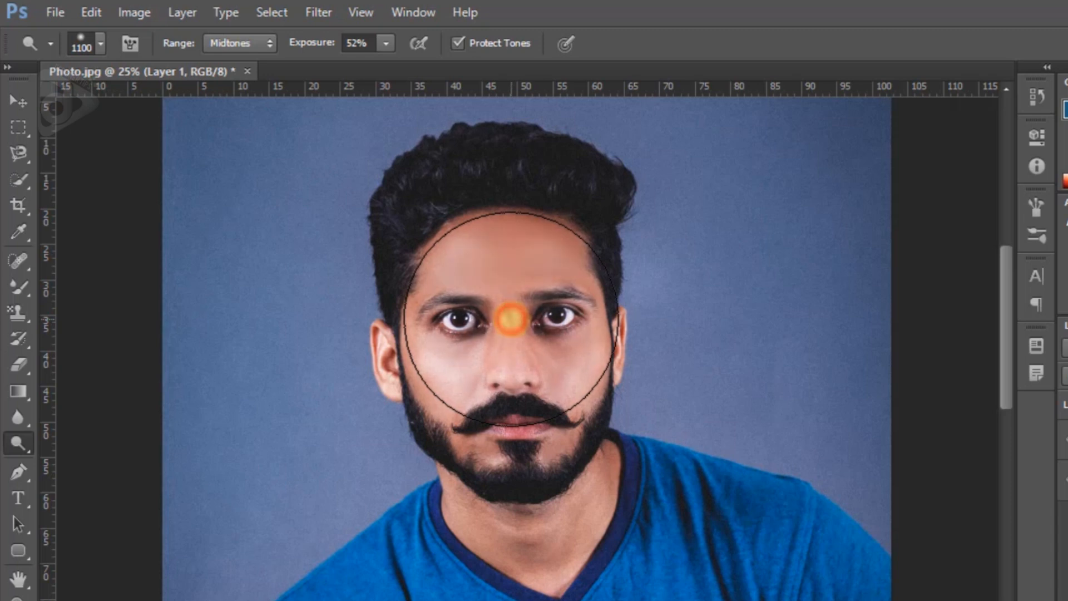
# Step: Reduce the Dodge Tool to 700 px and lighten the mouth and chin area
pyautogui.press('[')
pyautogui.press('[')
pyautogui.press('[')
pyautogui.press('[')
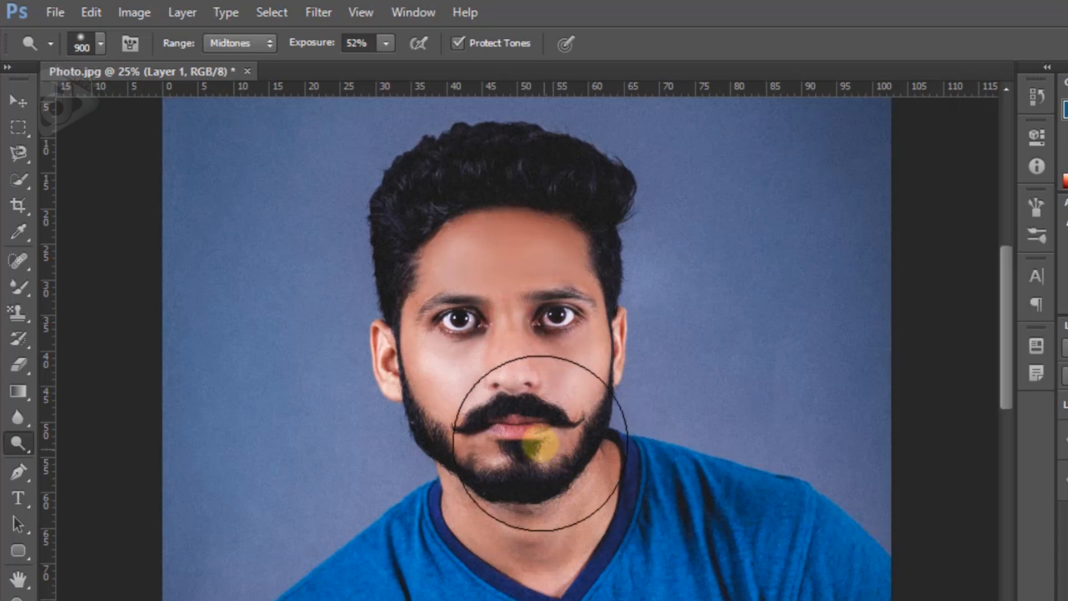
pyautogui.click(532, 438)
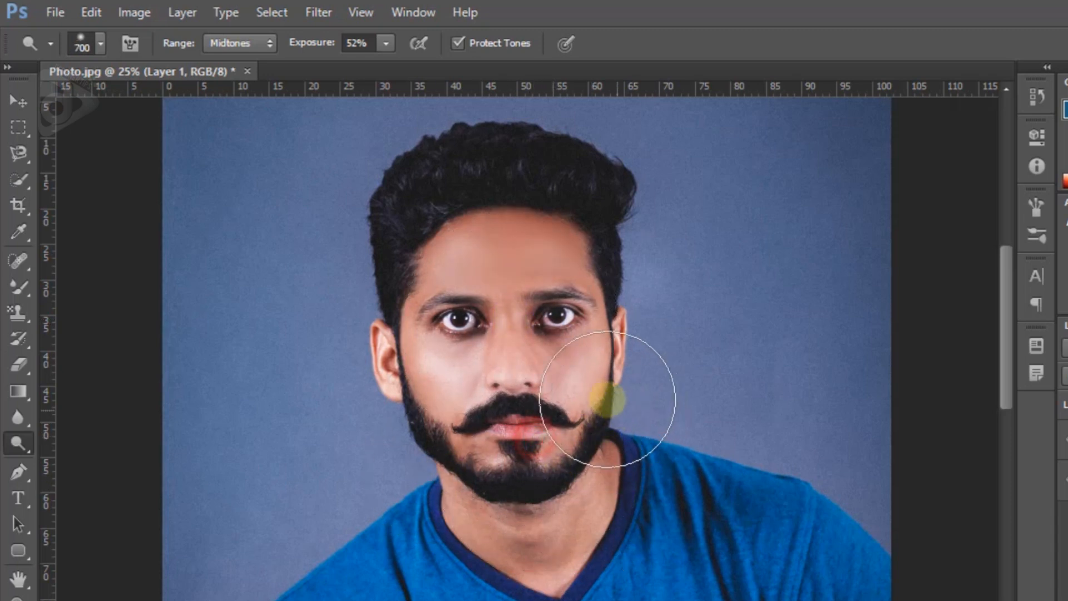
pyautogui.press('v')
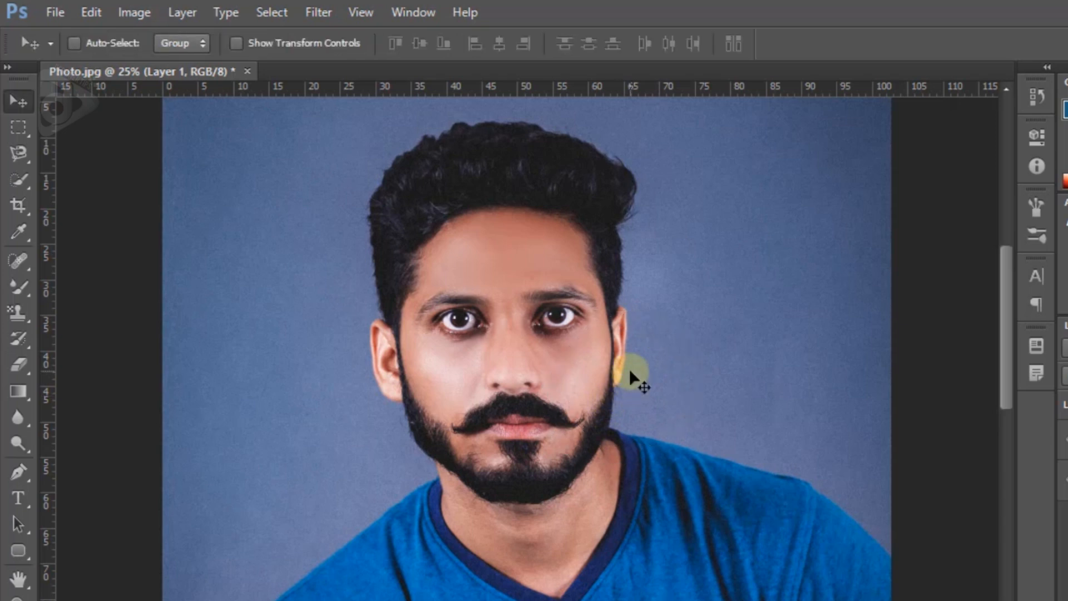
# Step: Inspect the retouched face up close and toggle Layer 1's visibility to compare it with the original photo
pyautogui.hotkey('ctrl', '+')
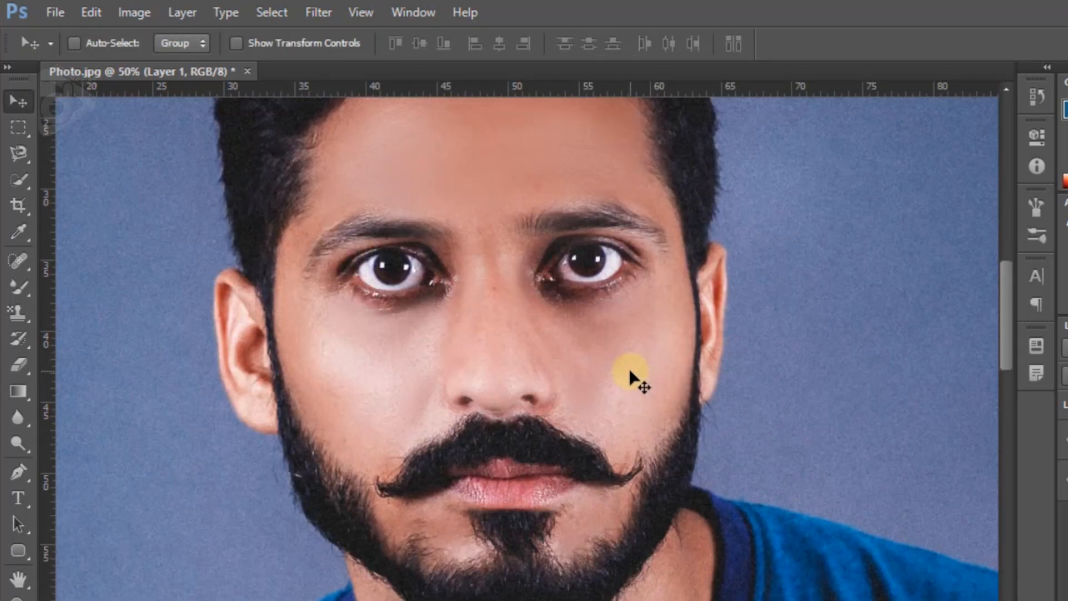
pyautogui.hotkey('ctrl', '-')
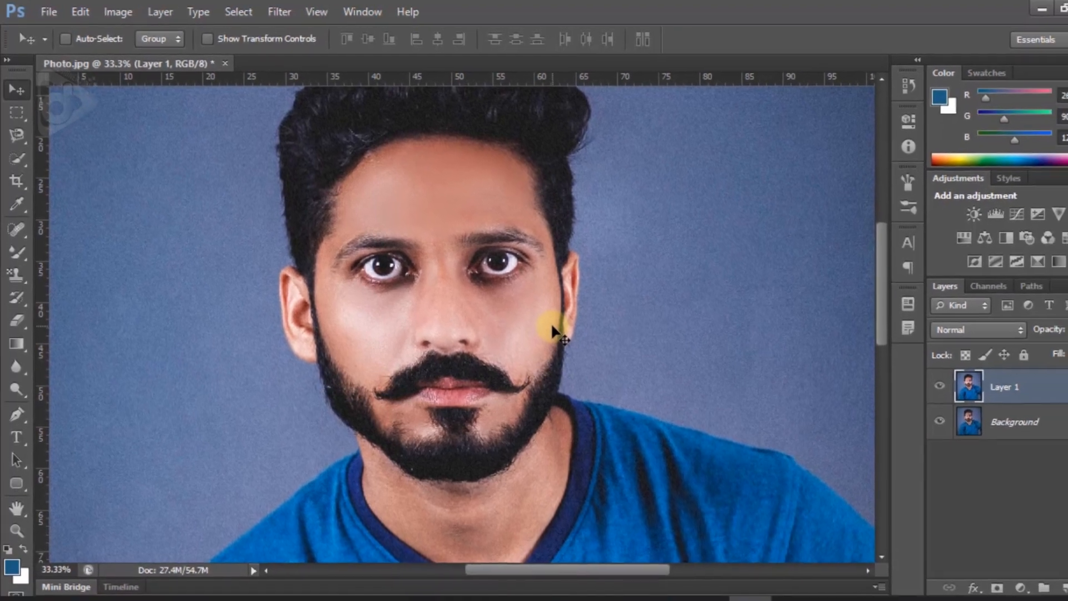
pyautogui.hotkey('ctrl', '+')
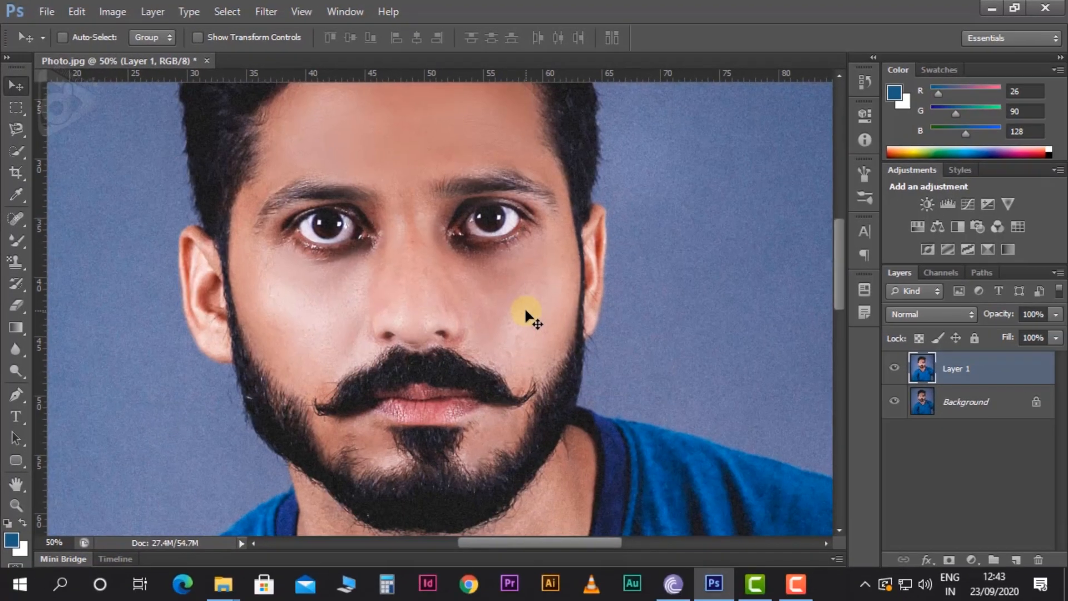
pyautogui.hotkey('ctrl', '-')
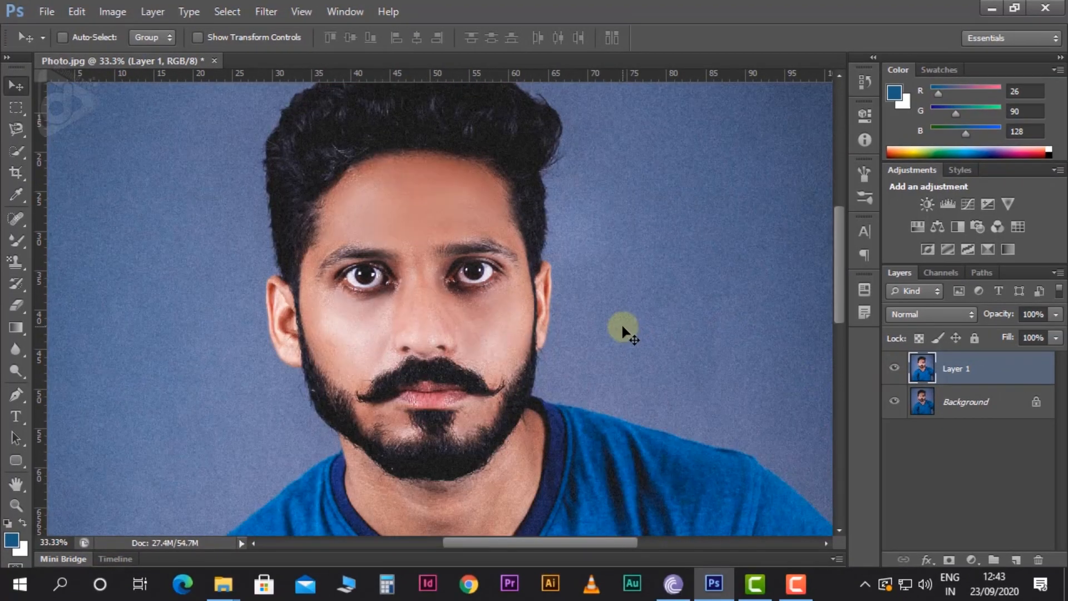
pyautogui.click(898, 372)
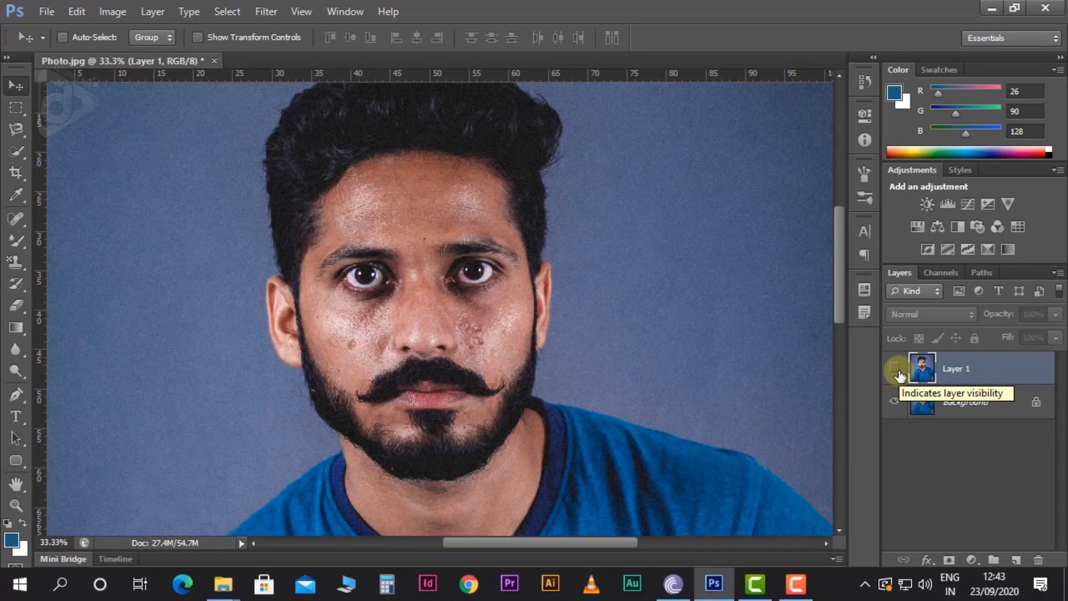
pyautogui.click(898, 372)
pyautogui.click(898, 371)
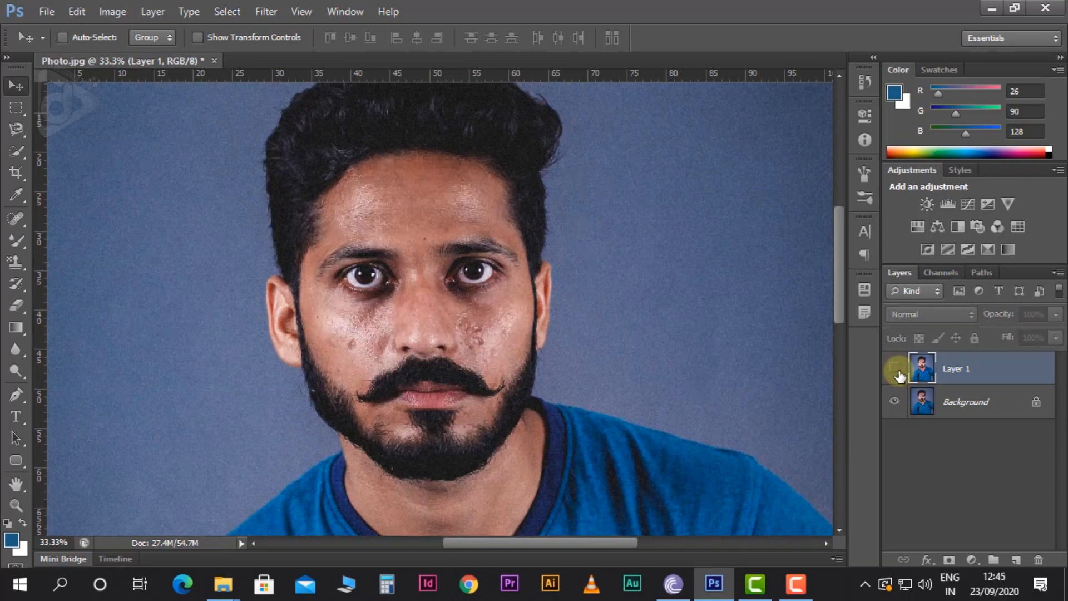